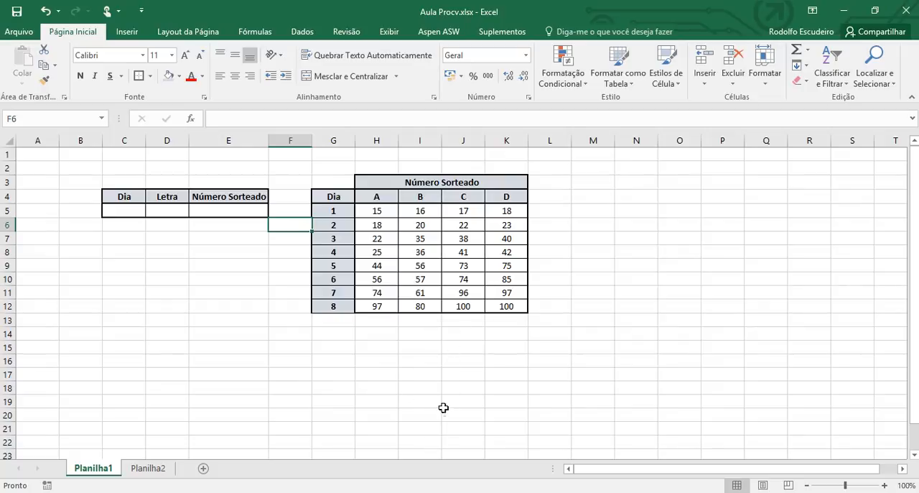
# Step: Examine the Número Sorteado table by checking drawn numbers against their day rows and letter columns
pyautogui.click(473, 263)
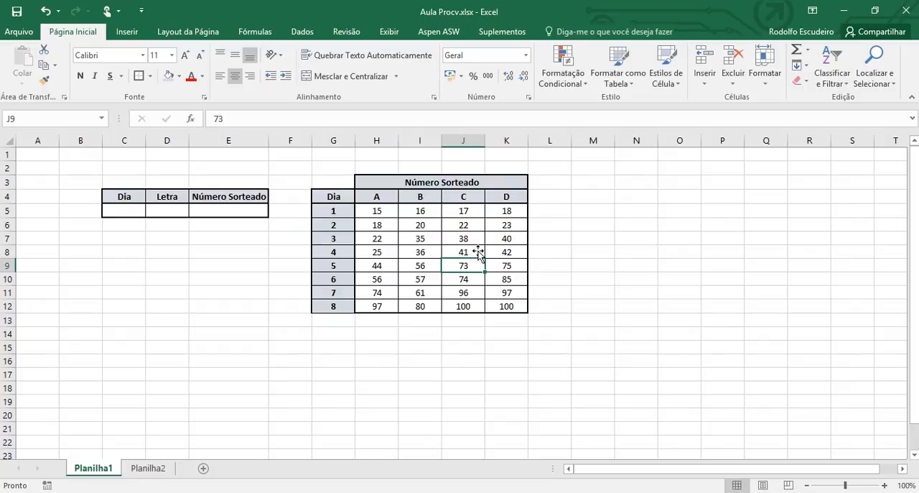
pyautogui.click(479, 253)
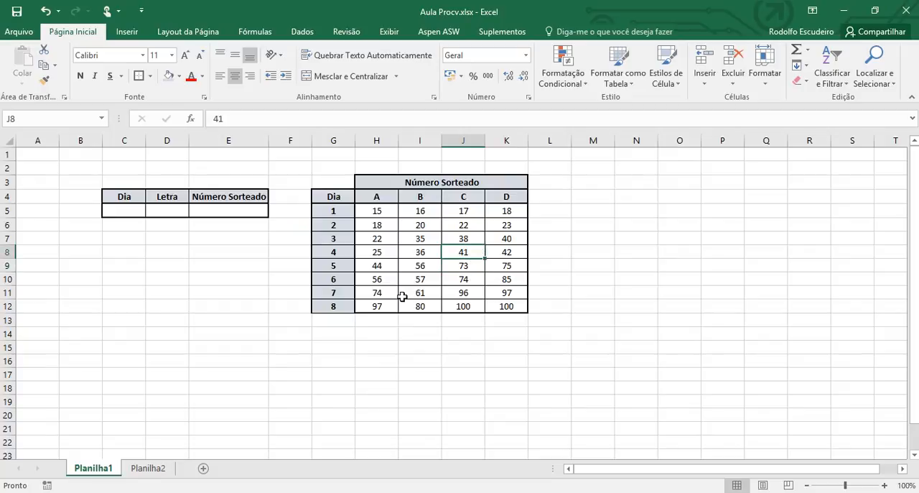
pyautogui.click(386, 215)
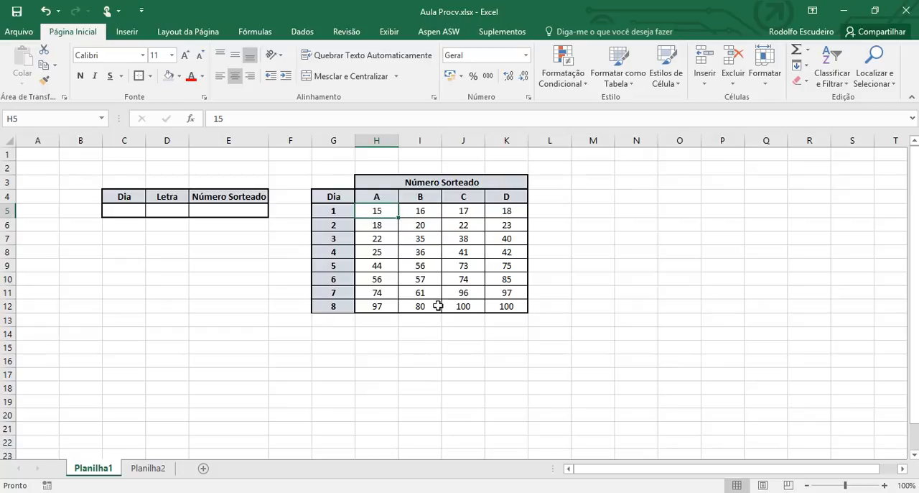
pyautogui.click(420, 252)
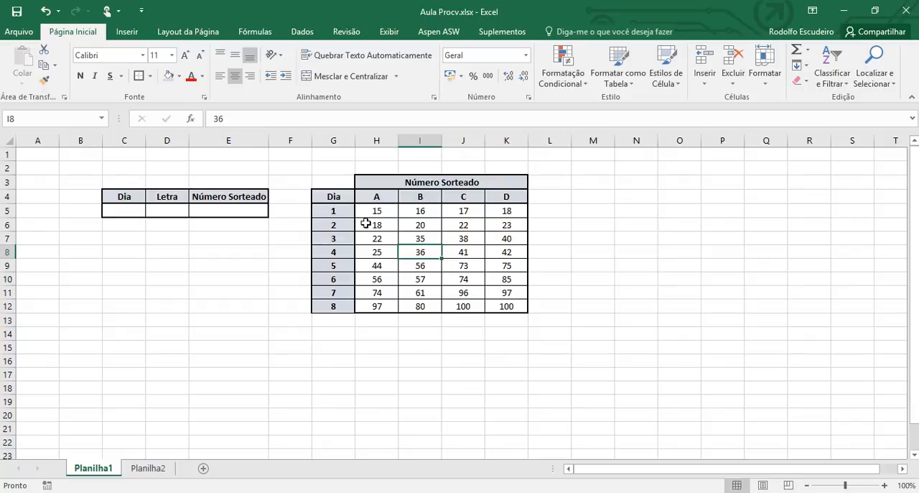
pyautogui.click(334, 253)
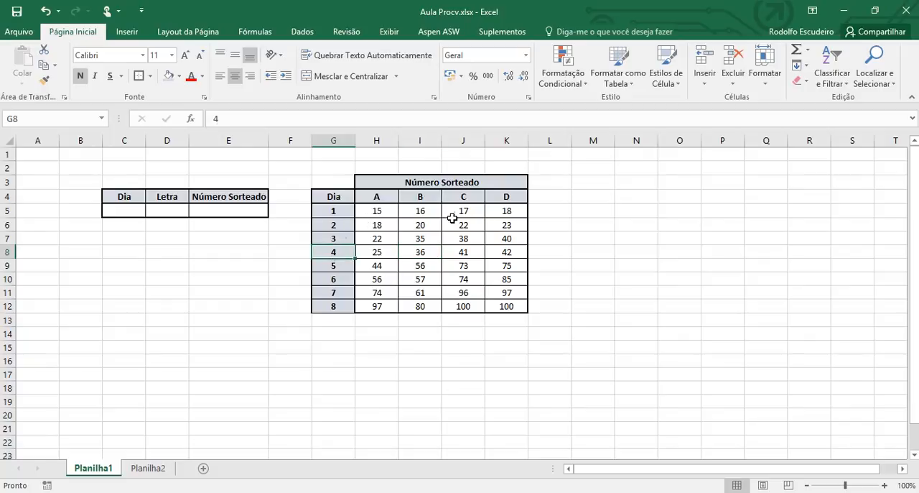
pyautogui.click(458, 198)
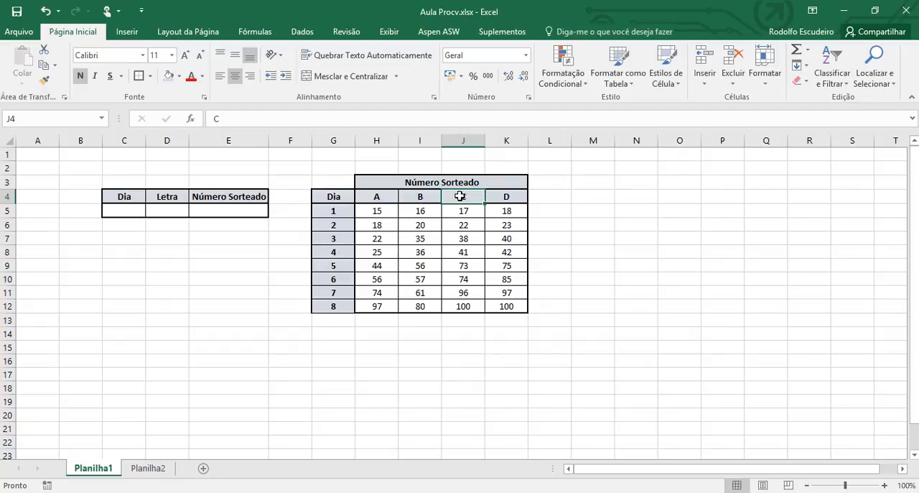
pyautogui.click(209, 306)
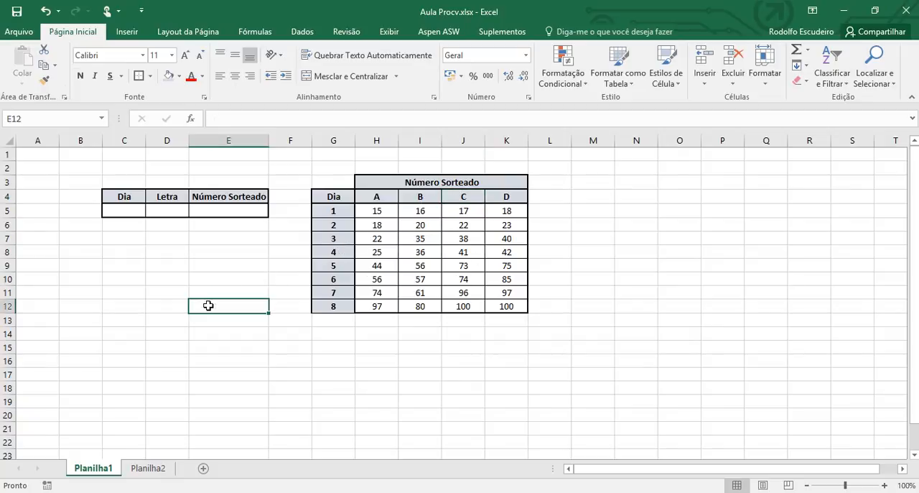
# Step: Start a PROCV formula in E5 that looks up the day in C5 within the table range G5:K12
pyautogui.click(248, 214)
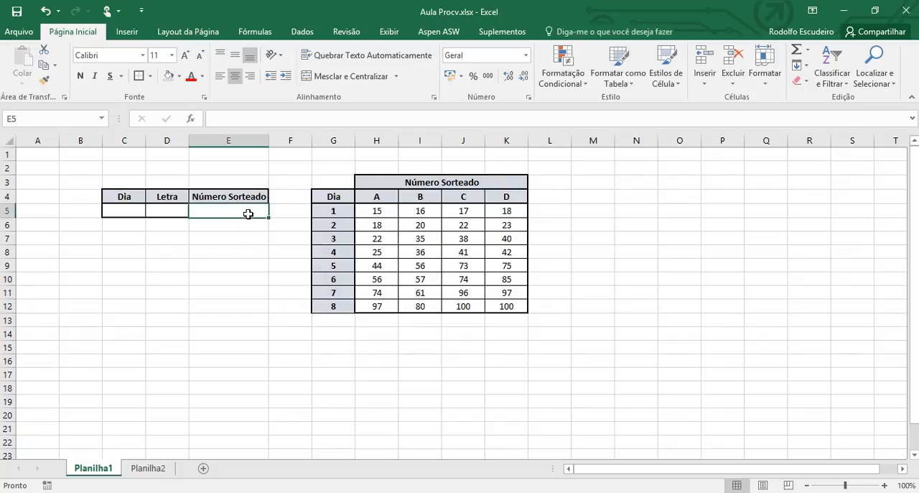
pyautogui.write('=proc')
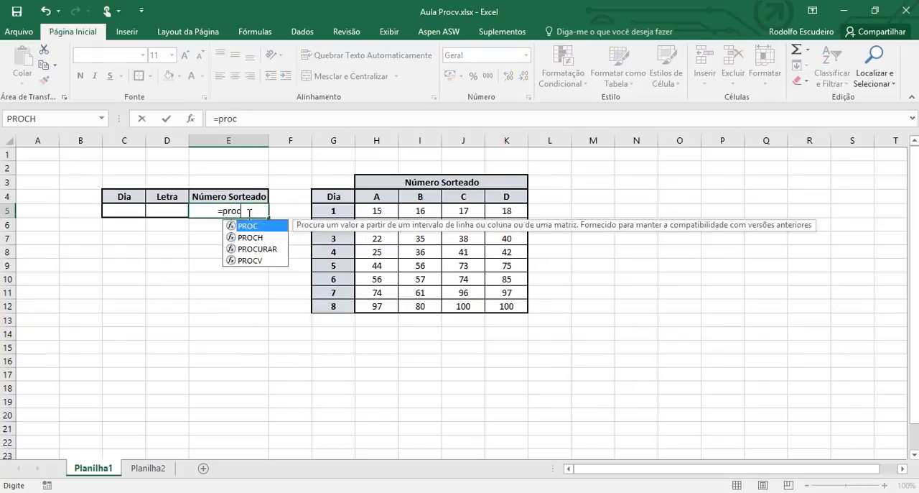
pyautogui.write('v')
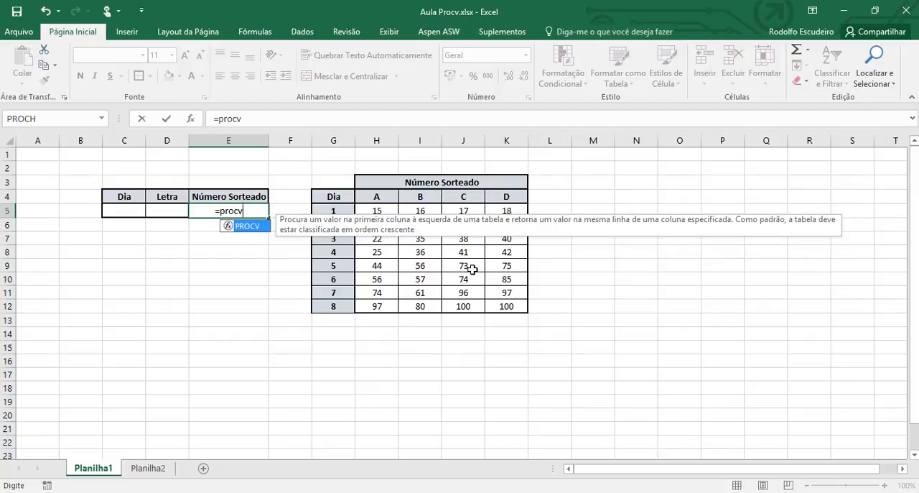
pyautogui.write('(')
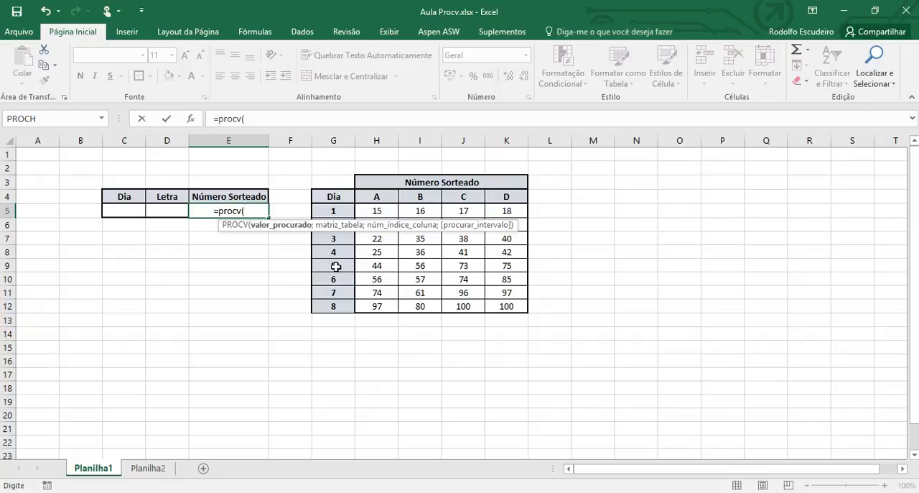
pyautogui.click(131, 212)
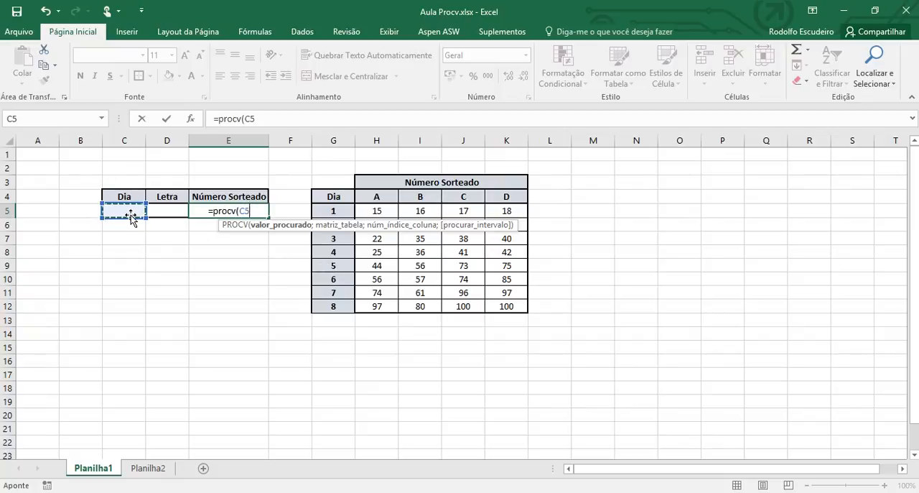
pyautogui.write(';')
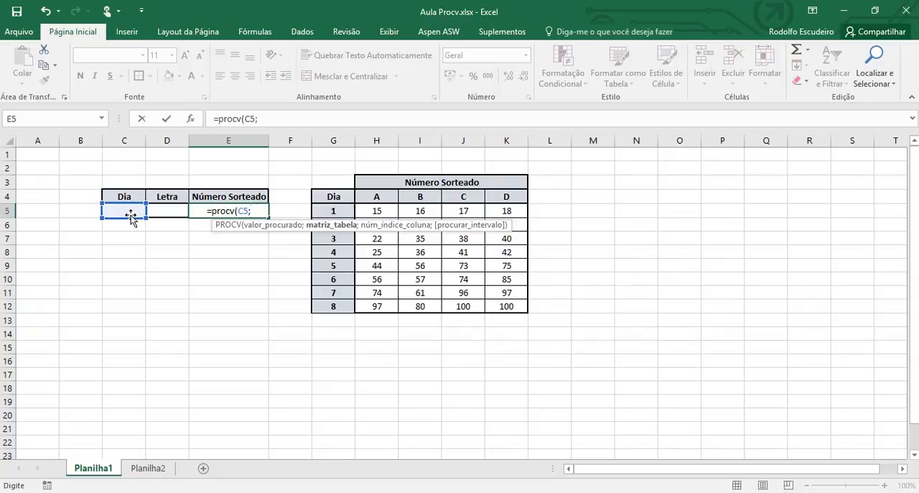
pyautogui.click(380, 211)
pyautogui.moveTo(380, 210); pyautogui.dragTo(525, 310)
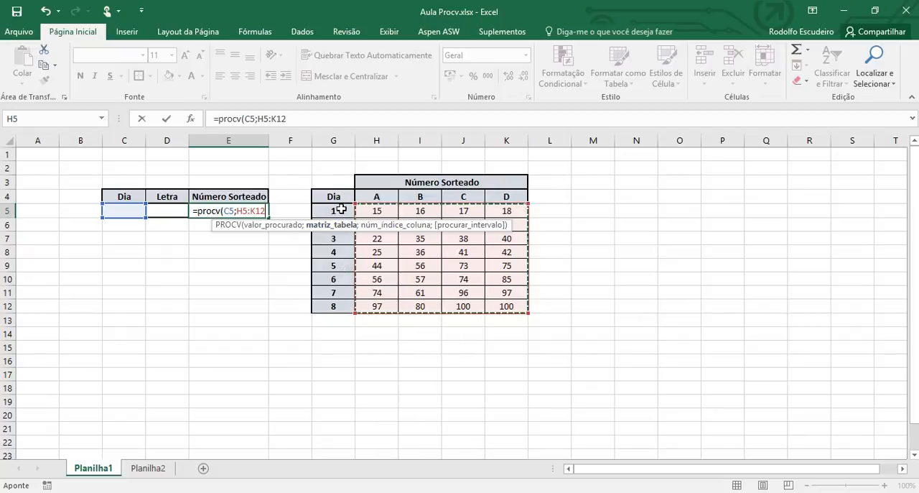
pyautogui.moveTo(340, 209); pyautogui.dragTo(491, 307)
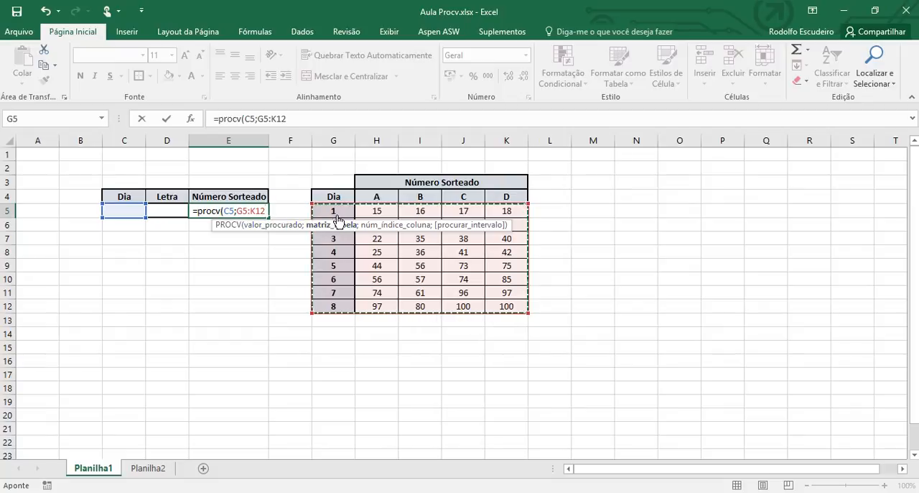
pyautogui.write(';')
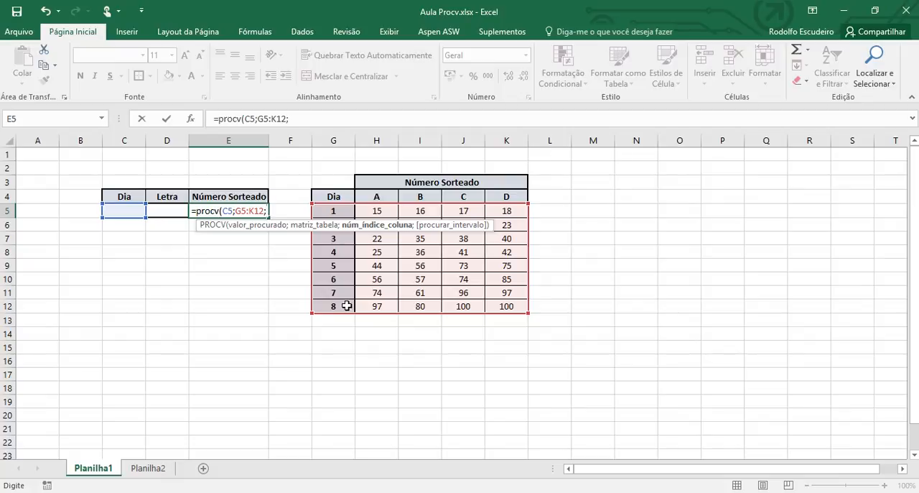
# Step: Complete the PROCV formula in E5 with column index 4 so it returns the letter C numbers
pyautogui.write('4')
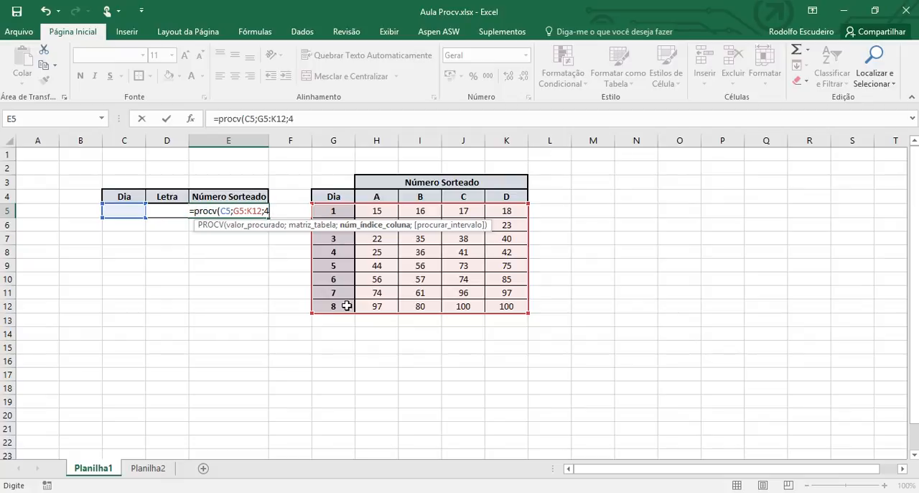
pyautogui.press('BackSpace')
pyautogui.write('3+1')
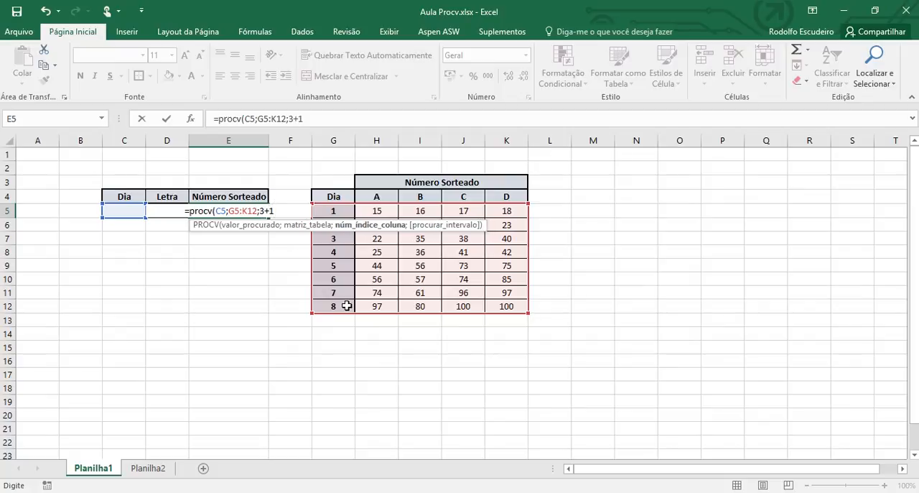
pyautogui.press('BackSpace')
pyautogui.press('BackSpace')
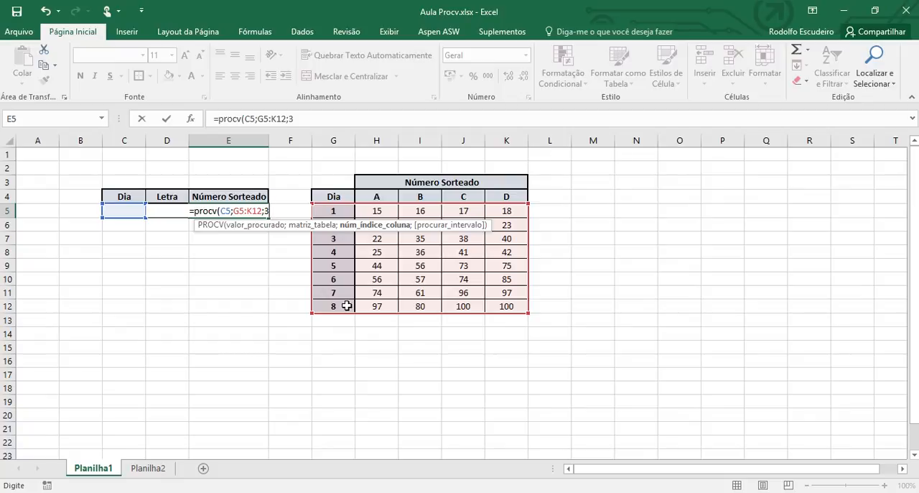
pyautogui.press('BackSpace')
pyautogui.write('4)')
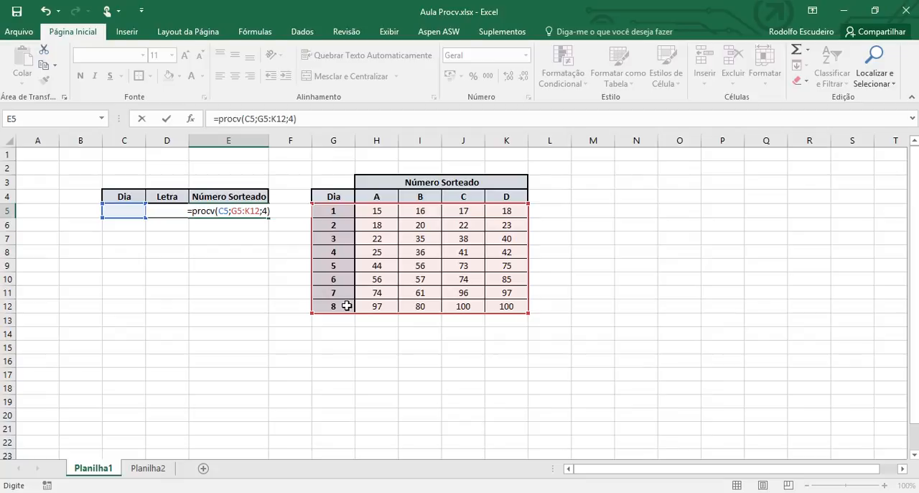
pyautogui.press('Return')
# Step: Enter 5 as the day in C5 to test the lookup
pyautogui.press('Up')
pyautogui.press('Left')
pyautogui.press('Left')
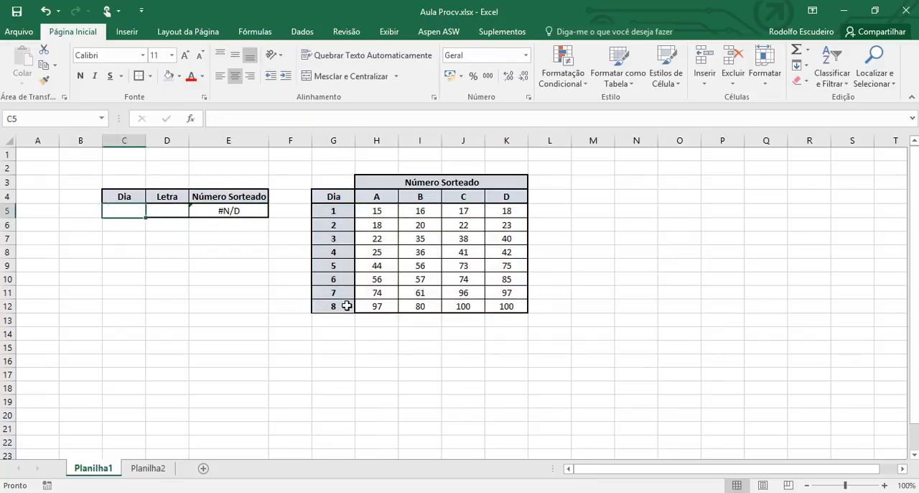
pyautogui.write('5')
pyautogui.press('Return')
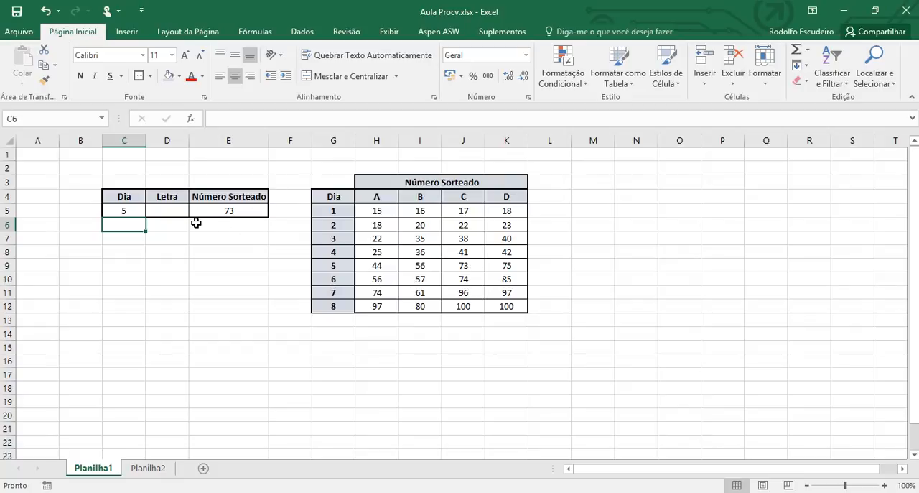
# Step: Replace the day in C5 with 1 to test the lookup again
pyautogui.click(124, 210)
pyautogui.write('1')
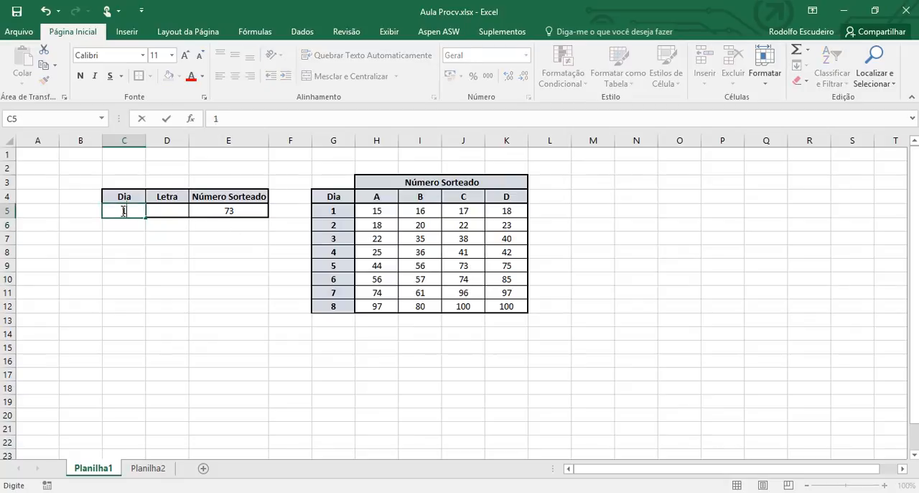
pyautogui.press('Right')
pyautogui.press('Right')
pyautogui.press('Right')
pyautogui.press('Right')
pyautogui.press('Right')
pyautogui.press('Right')
# Step: Change the day in C5 to 2
pyautogui.press('Left')
pyautogui.press('Left')
pyautogui.press('Left')
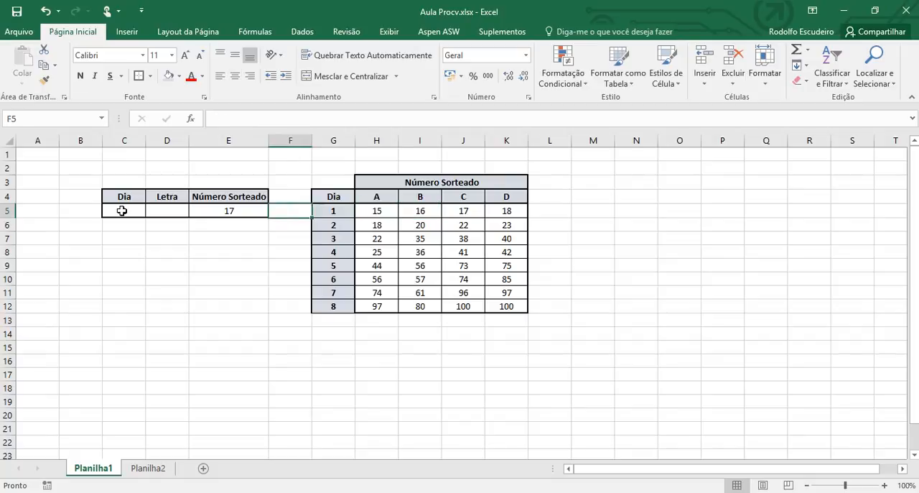
pyautogui.press('Left')
pyautogui.press('Left')
pyautogui.press('Left')
pyautogui.write('2')
pyautogui.press('Return')
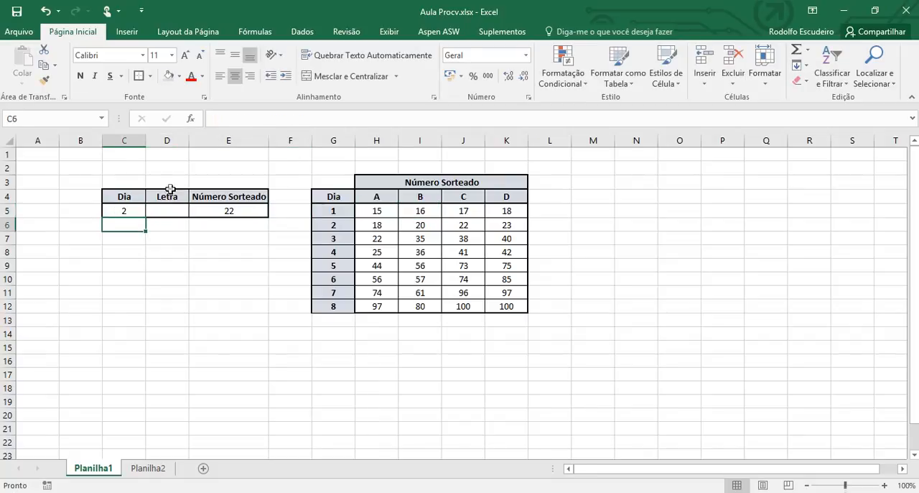
# Step: Change the column index of the PROCV formula in E5 to 5 so it returns the letter D numbers
pyautogui.click(242, 211)
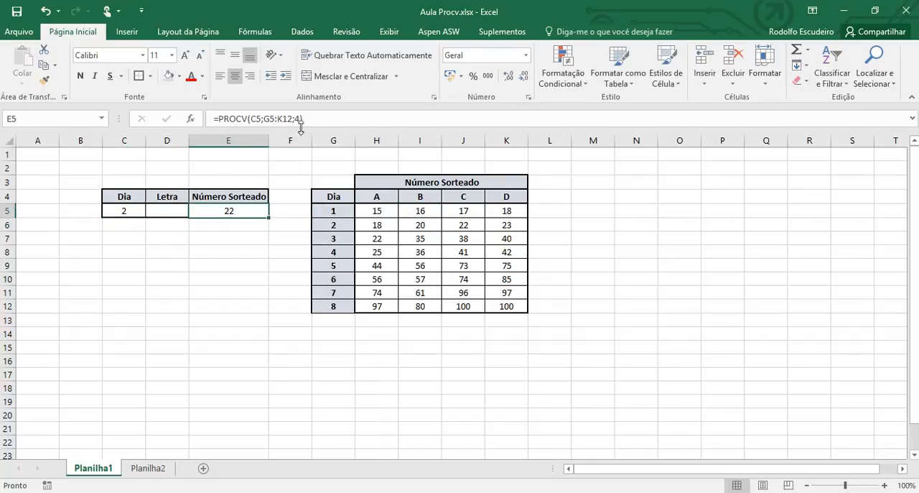
pyautogui.click(300, 119)
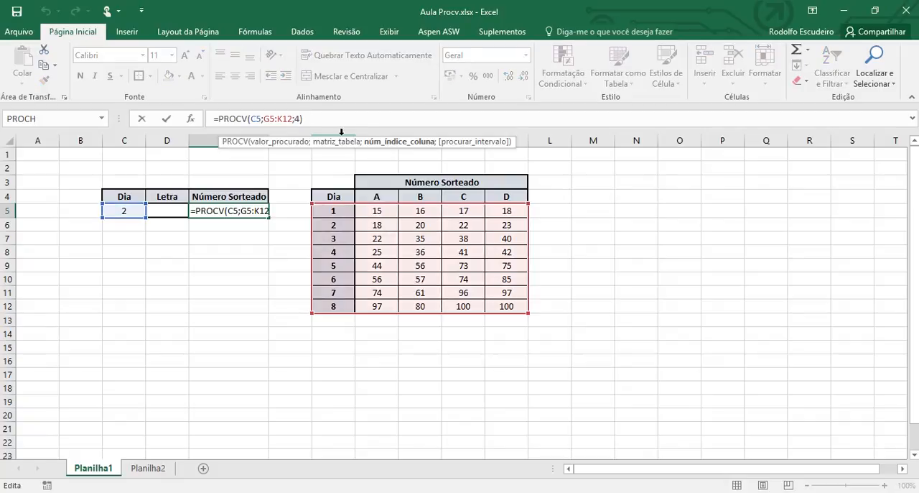
pyautogui.press('BackSpace')
pyautogui.write('5')
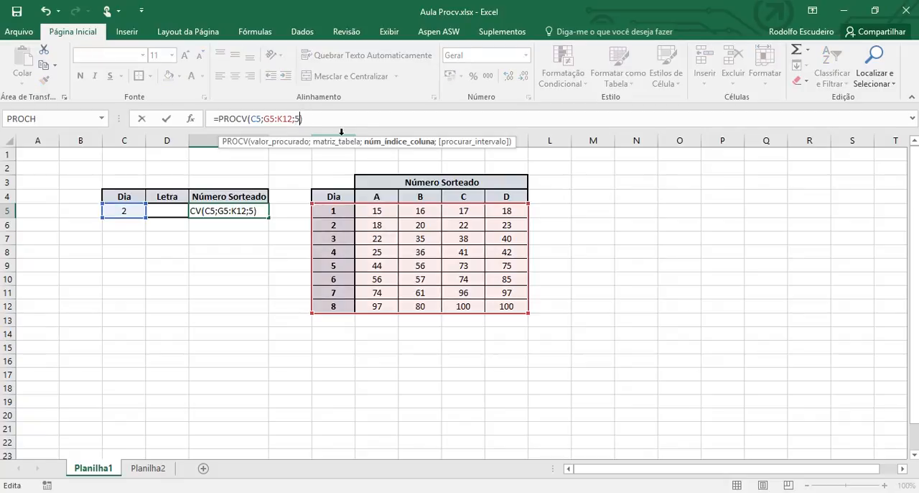
pyautogui.press('Return')
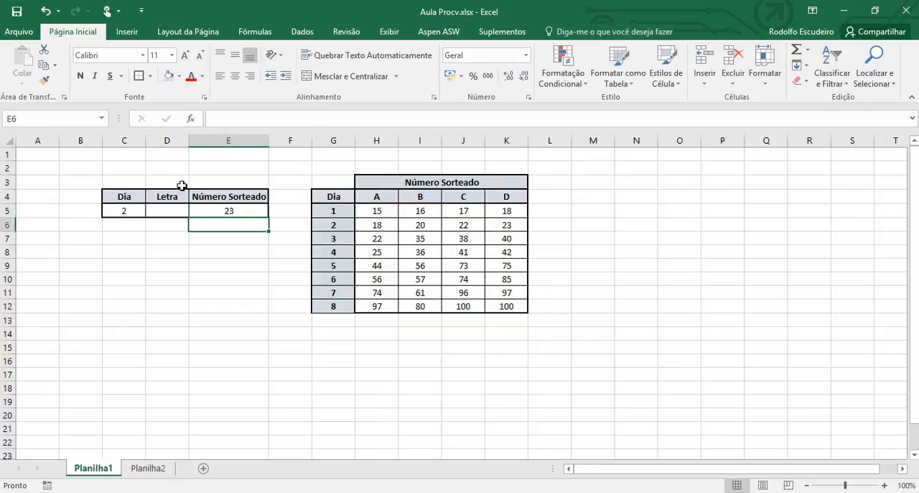
# Step: View the VERDADEIRO and FALSO match options for the fourth PROCV argument in E5, leaving the argument out
pyautogui.click(244, 213)
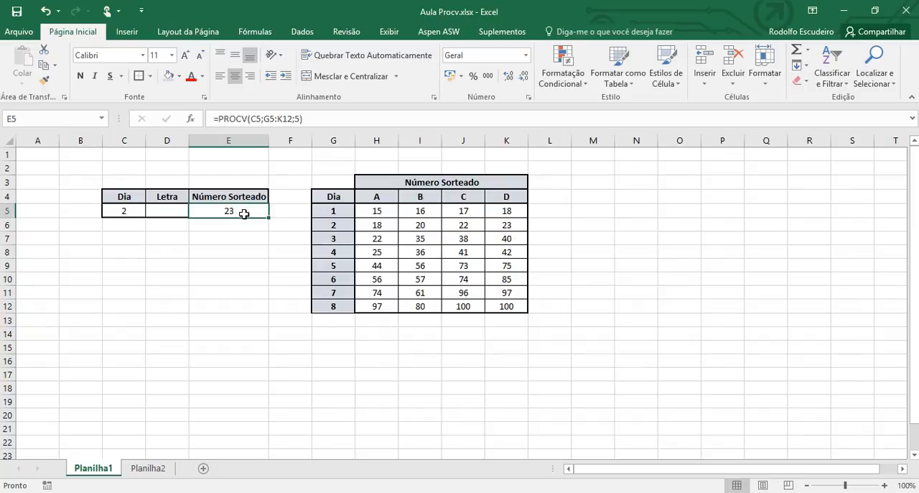
pyautogui.click(300, 118)
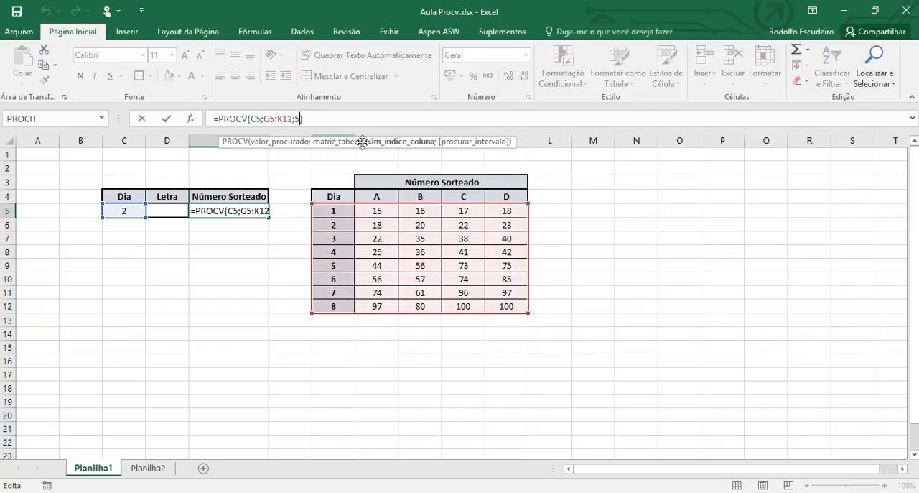
pyautogui.write(';')
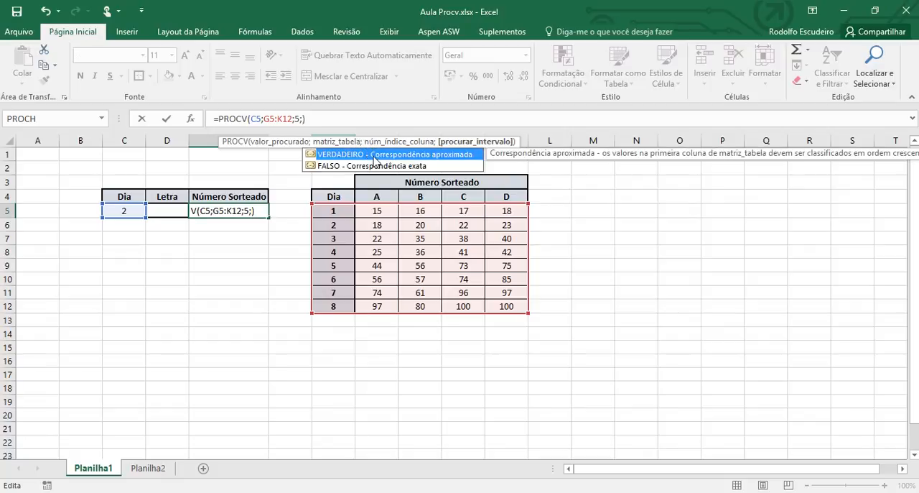
pyautogui.click(382, 169)
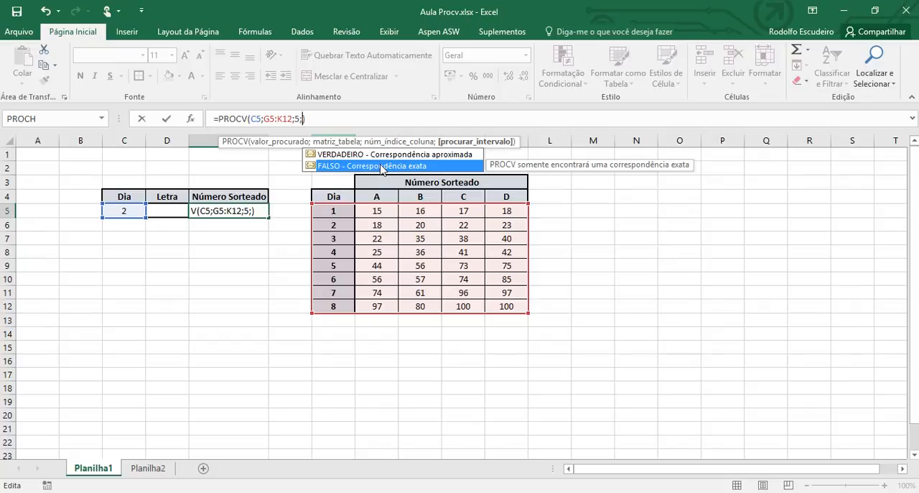
pyautogui.press('Up')
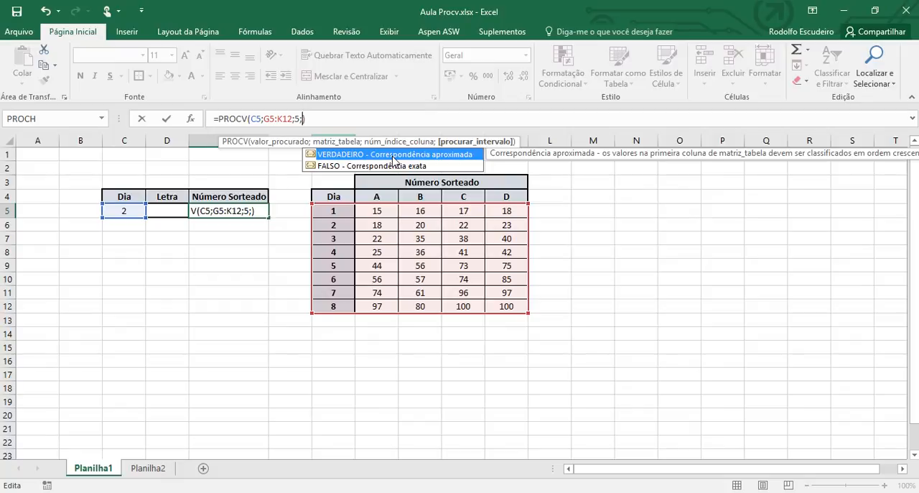
pyautogui.press('BackSpace')
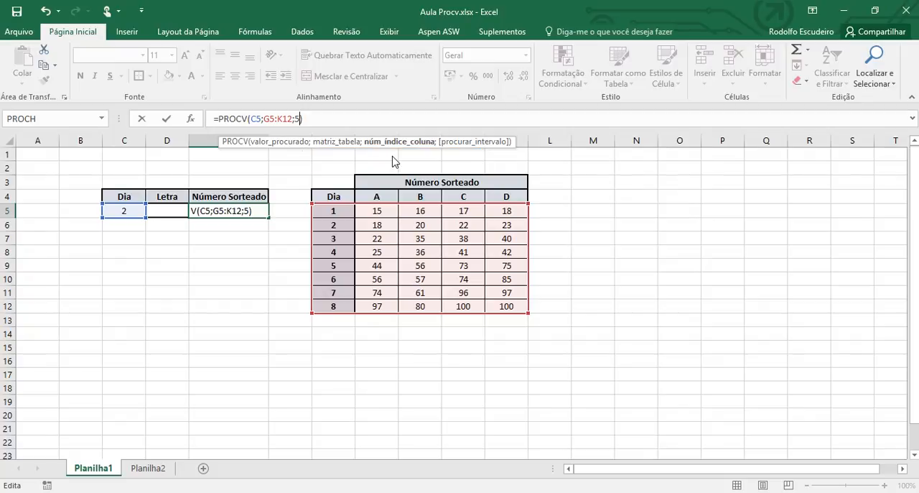
# Step: Keep the three-argument PROCV formula in E5 and set the day in C5 to 8
pyautogui.press('Return')
pyautogui.press('Up')
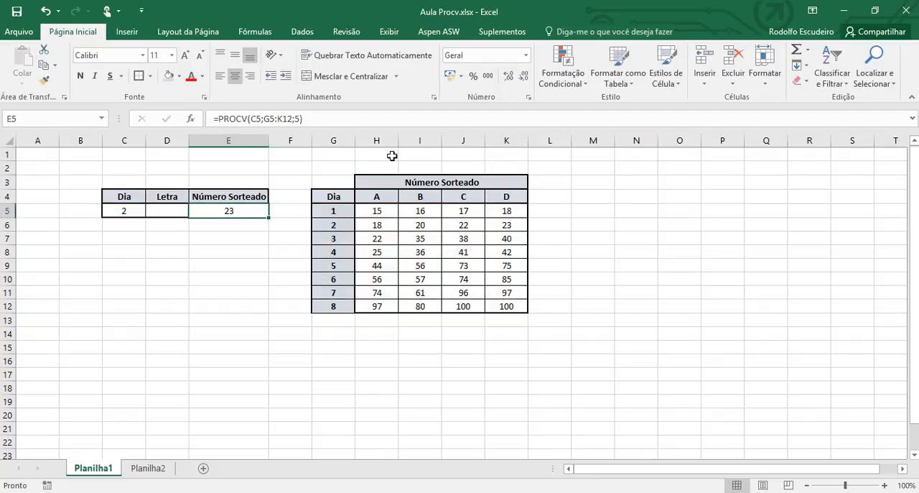
pyautogui.click(134, 211)
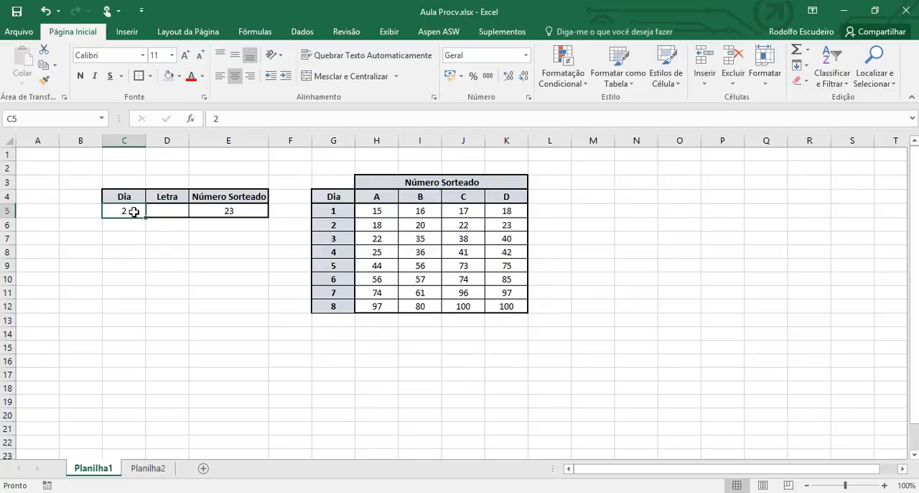
pyautogui.write('8')
pyautogui.press('Return')
pyautogui.press('Right')
pyautogui.press('Right')
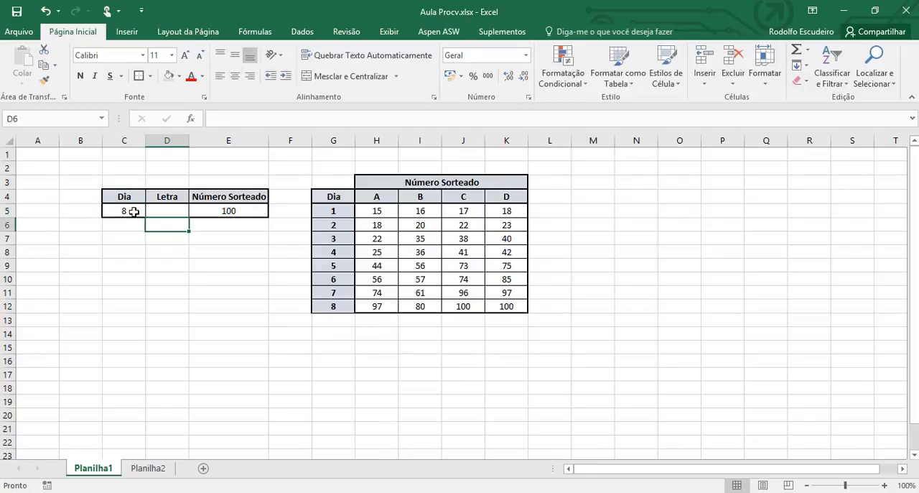
pyautogui.press('Up')
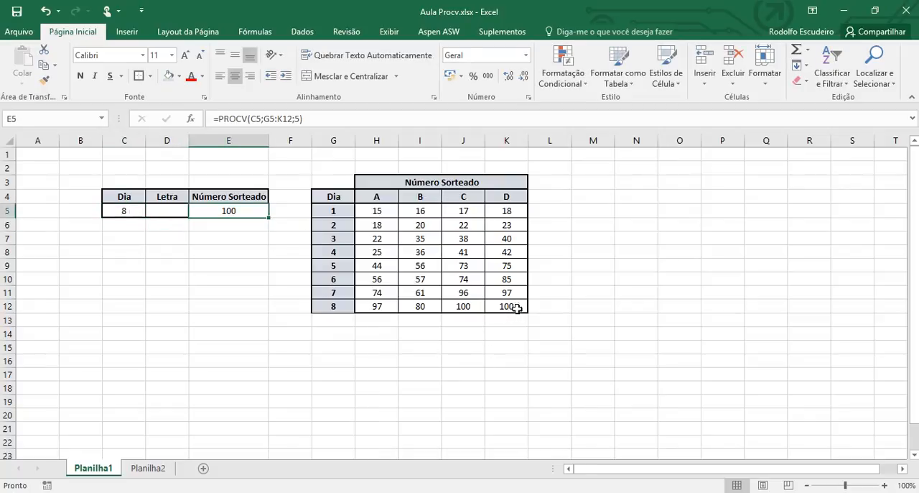
# Step: Set the day in C5 to 9 to test the lookup with a day missing from the table
pyautogui.click(130, 212)
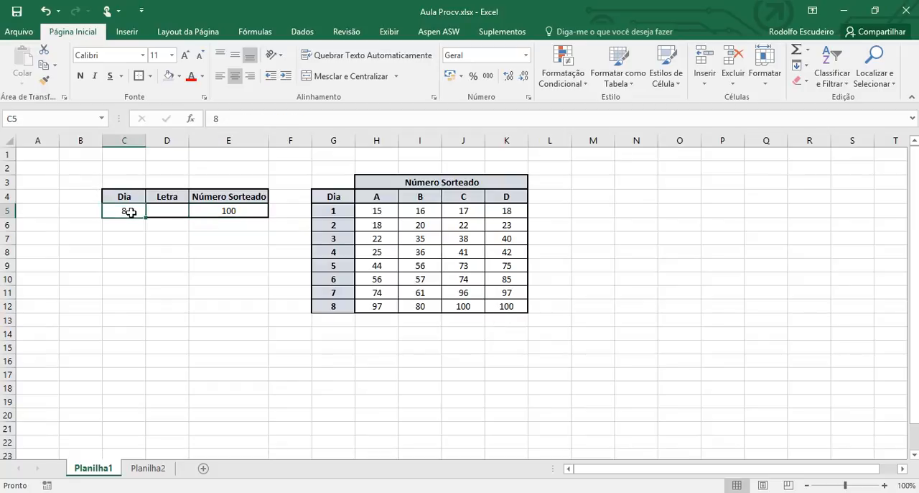
pyautogui.write('9')
pyautogui.press('Return')
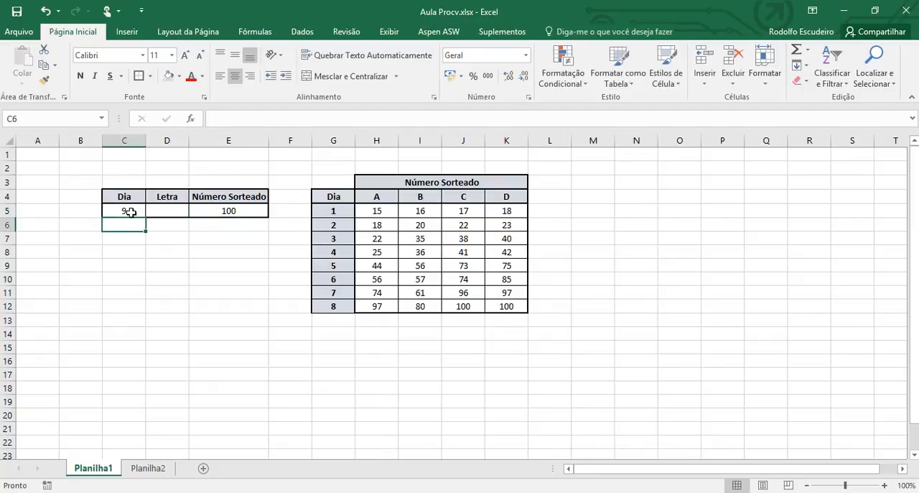
pyautogui.click(130, 213)
pyautogui.press('Right')
pyautogui.press('Right')
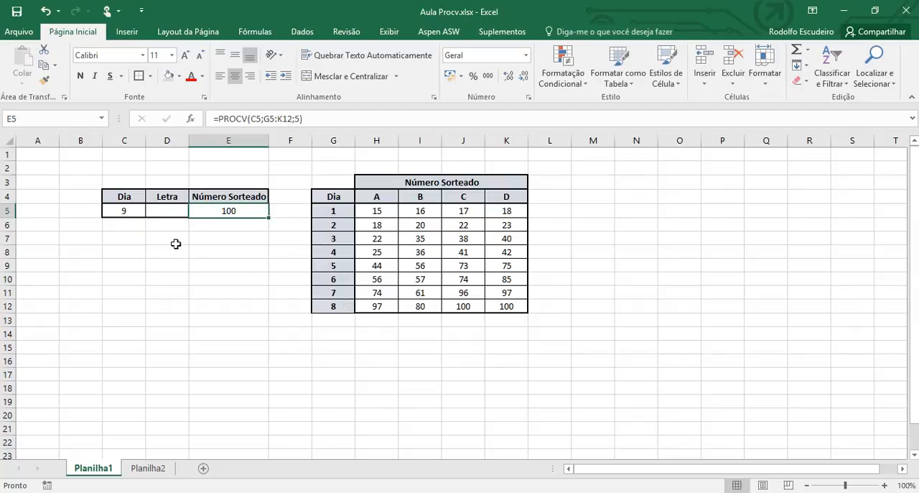
# Step: Test two more days missing from the table by entering 10 and 11 in C5
pyautogui.click(133, 207)
pyautogui.write('10')
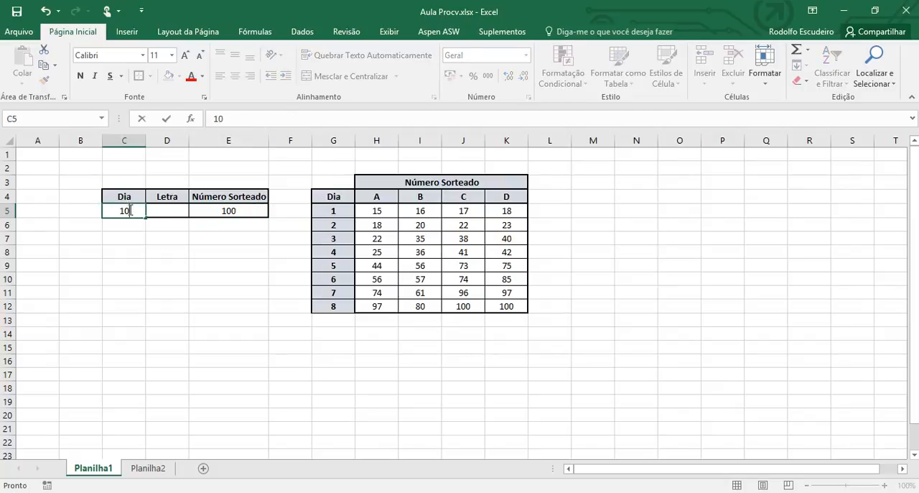
pyautogui.press('Return')
pyautogui.click(129, 209)
pyautogui.write('11')
pyautogui.press('Return')
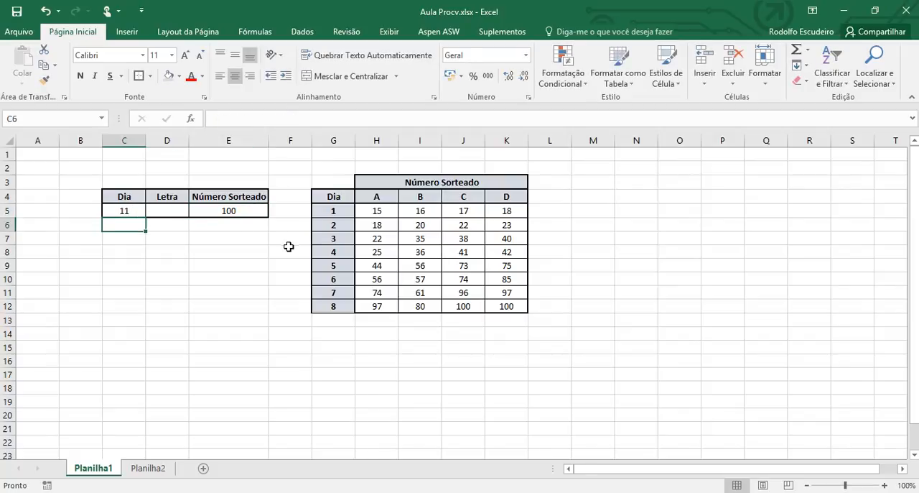
# Step: Test the approximate match with fractional days by entering 7,5 and 6,1 in C5
pyautogui.click(129, 209)
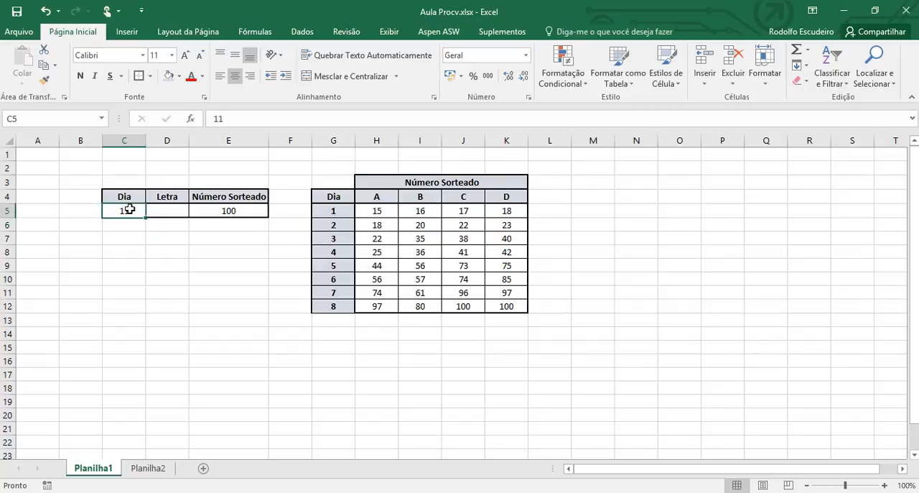
pyautogui.write('7,5')
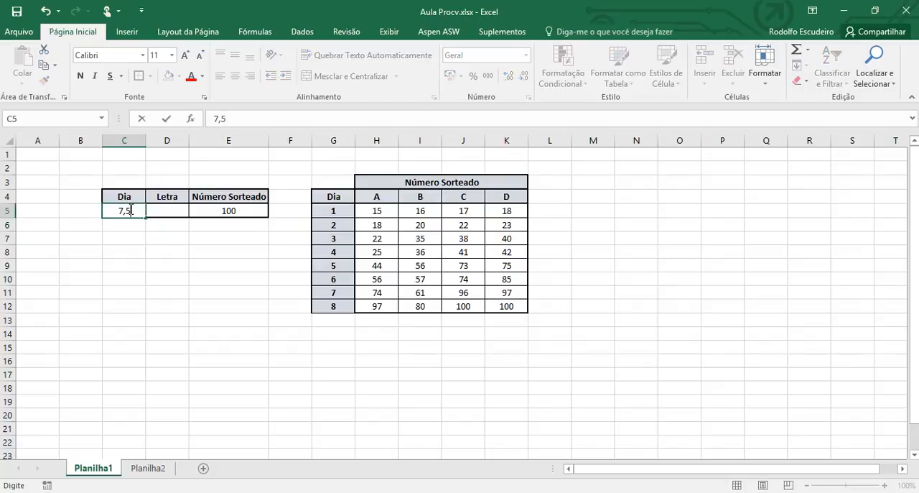
pyautogui.press('Return')
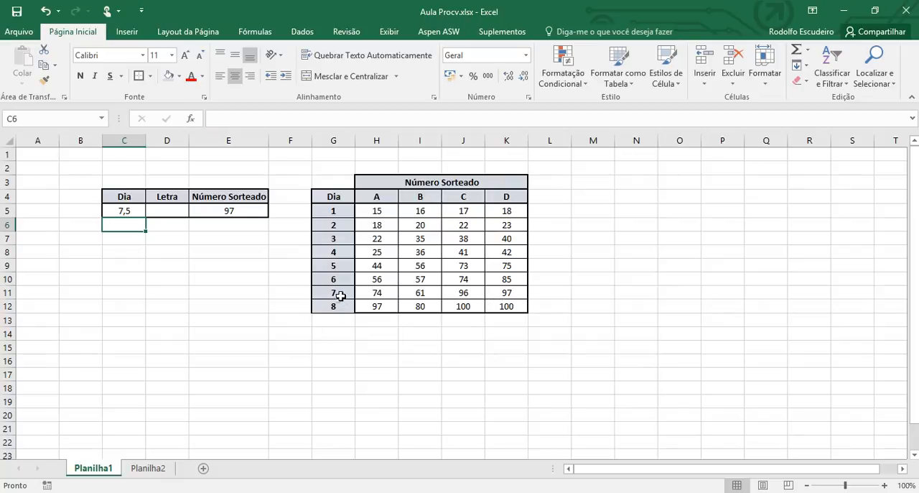
pyautogui.click(128, 207)
pyautogui.write('6,1')
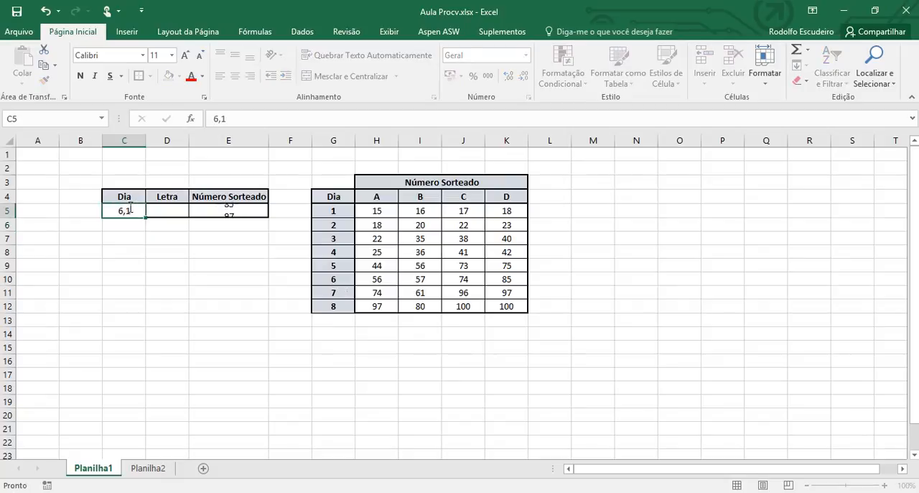
pyautogui.press('Return')
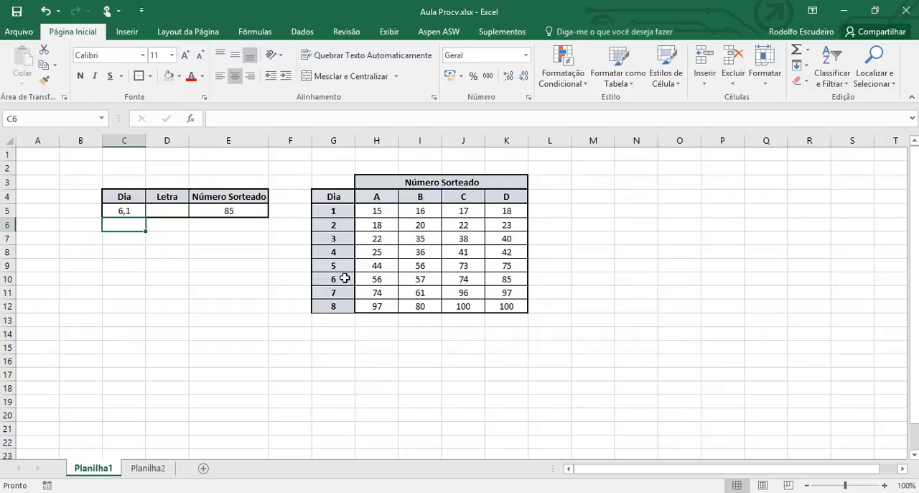
# Step: Review the match type options for the procurar_intervalo argument of the PROCV formula in E5, keeping the formula as it is
pyautogui.click(225, 211)
pyautogui.click(301, 118)
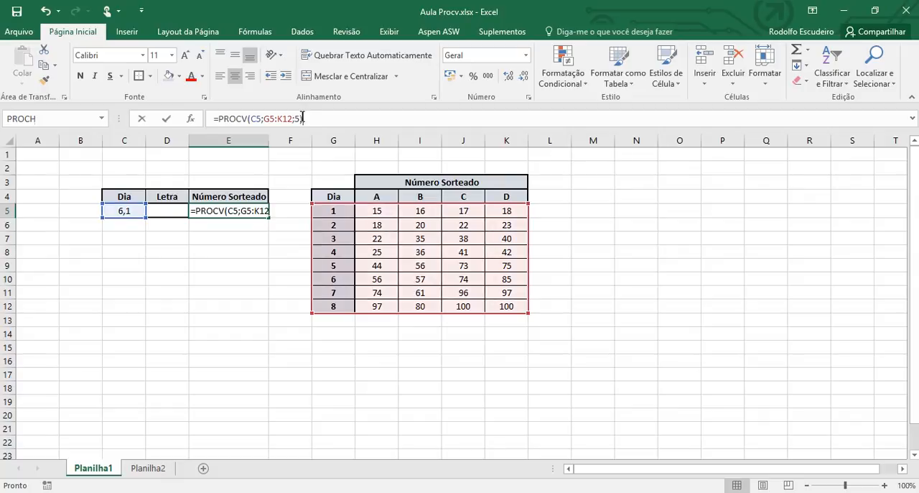
pyautogui.write(';')
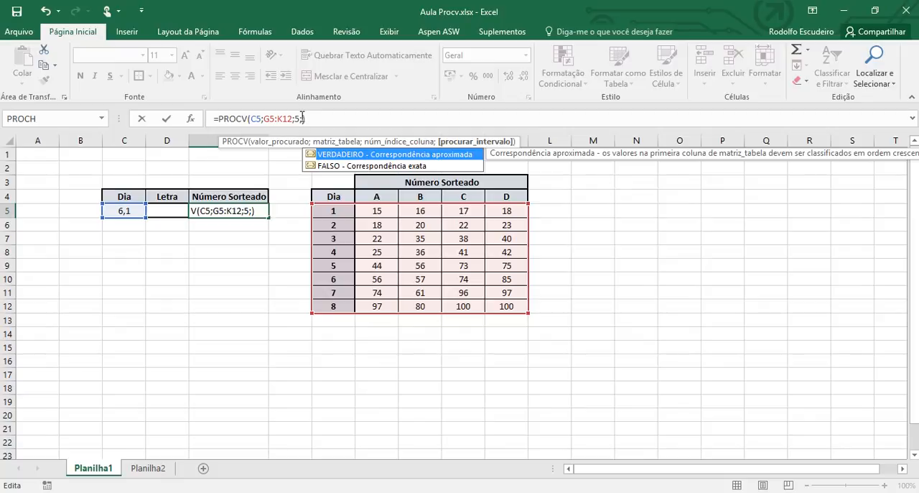
pyautogui.press('BackSpace')
pyautogui.write(')')
pyautogui.hotkey('ctrl', 'Return')
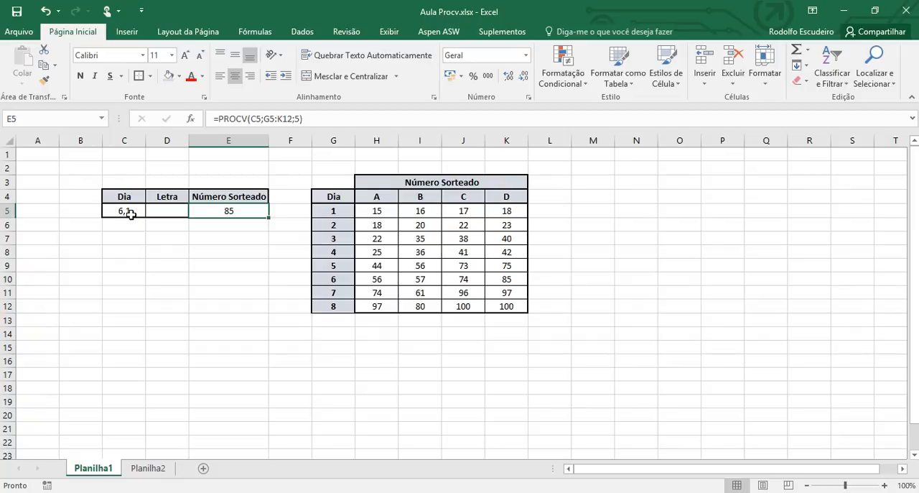
pyautogui.press('Right')
pyautogui.press('Right')
pyautogui.press('Right')
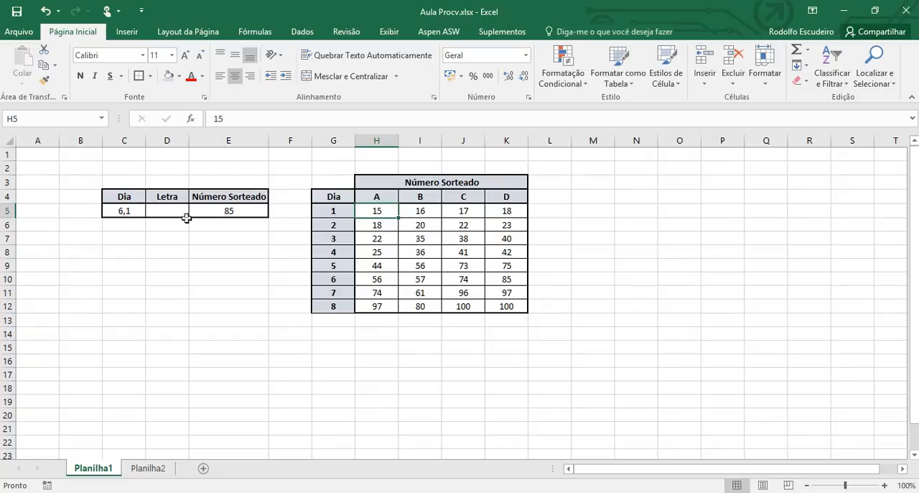
# Step: Add FALSO as the fourth argument of the PROCV formula in E5 to require an exact match
pyautogui.click(243, 210)
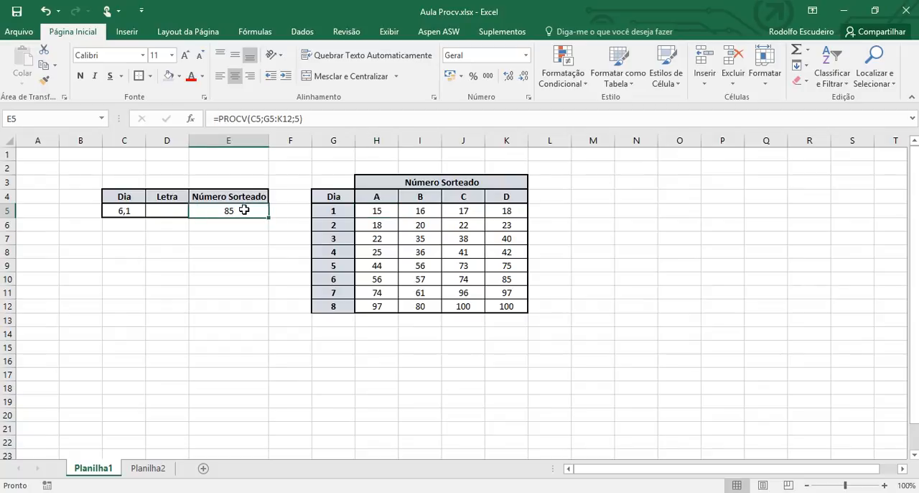
pyautogui.click(301, 119)
pyautogui.write(';')
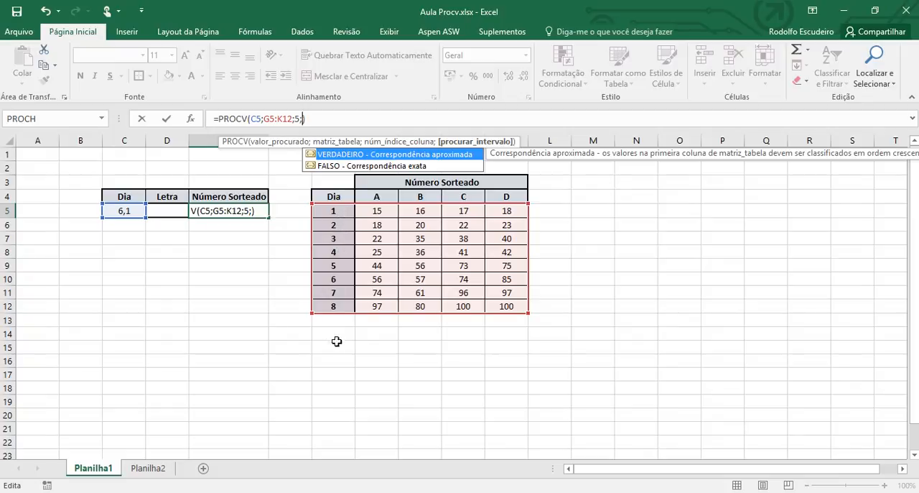
pyautogui.write('falso')
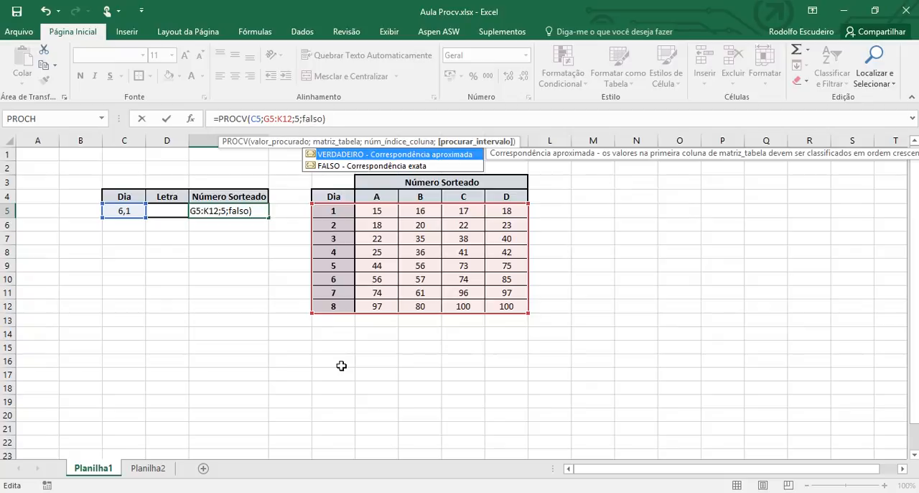
pyautogui.press('Down')
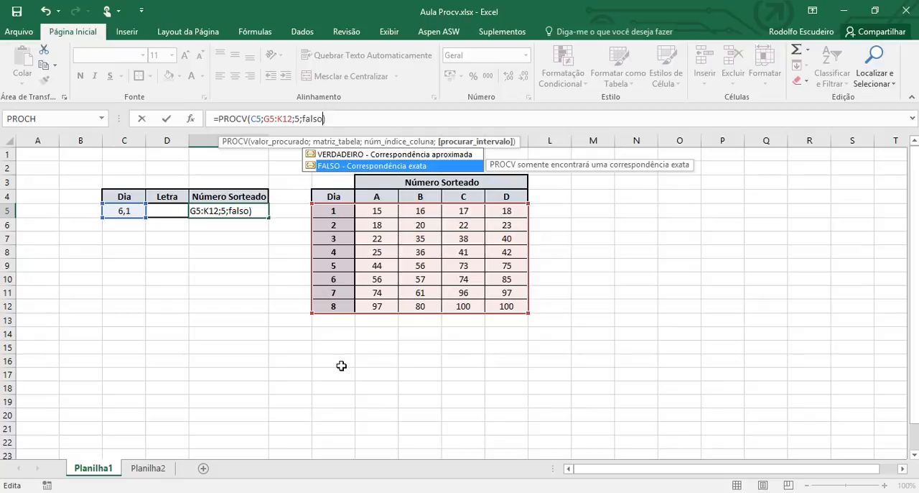
pyautogui.press('Return')
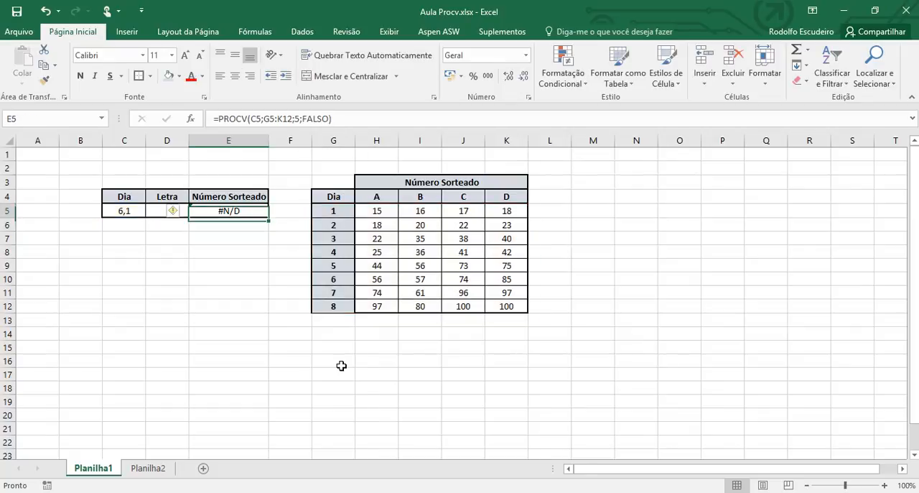
pyautogui.press('Left')
pyautogui.press('Left')
pyautogui.press('Right')
pyautogui.press('Right')
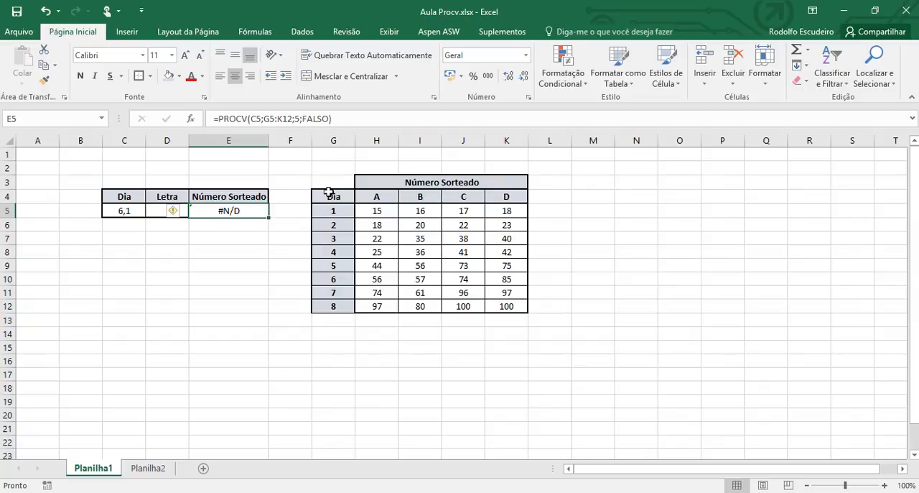
# Step: Test the exact-match lookup by entering 6 and 9 as the day in C5
pyautogui.click(130, 211)
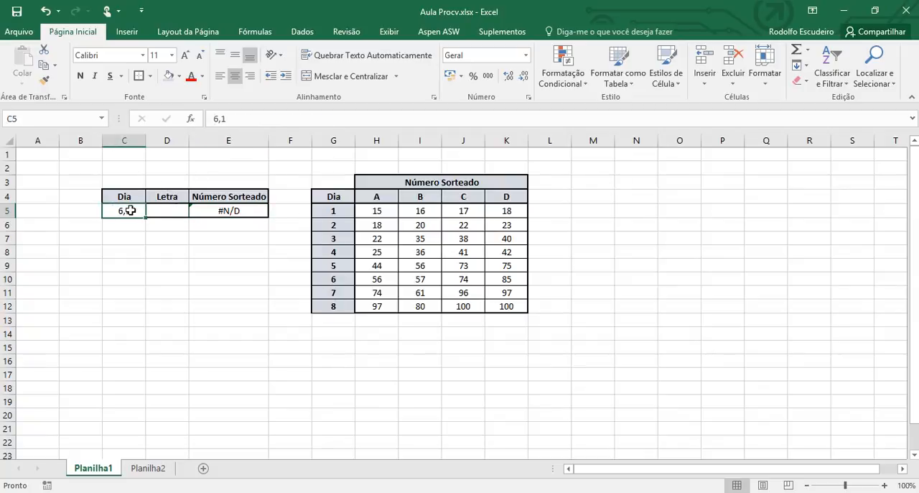
pyautogui.write('6')
pyautogui.press('Tab')
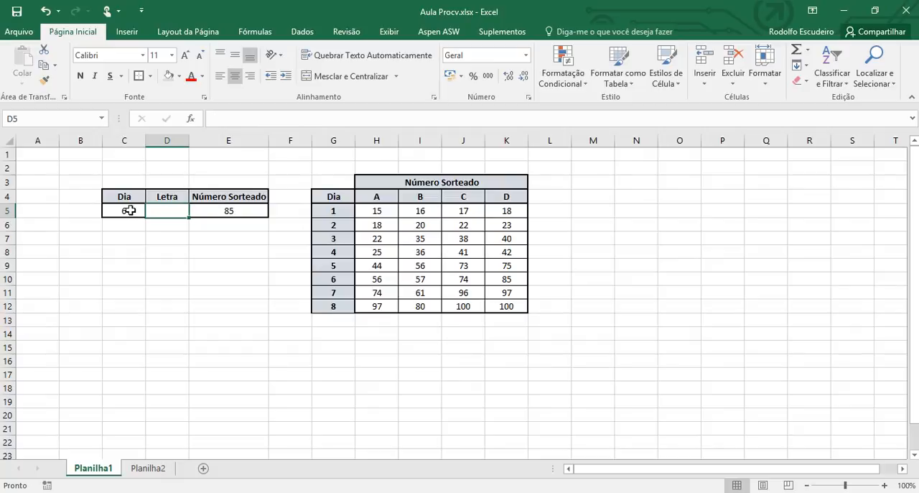
pyautogui.click(130, 209)
pyautogui.write('9')
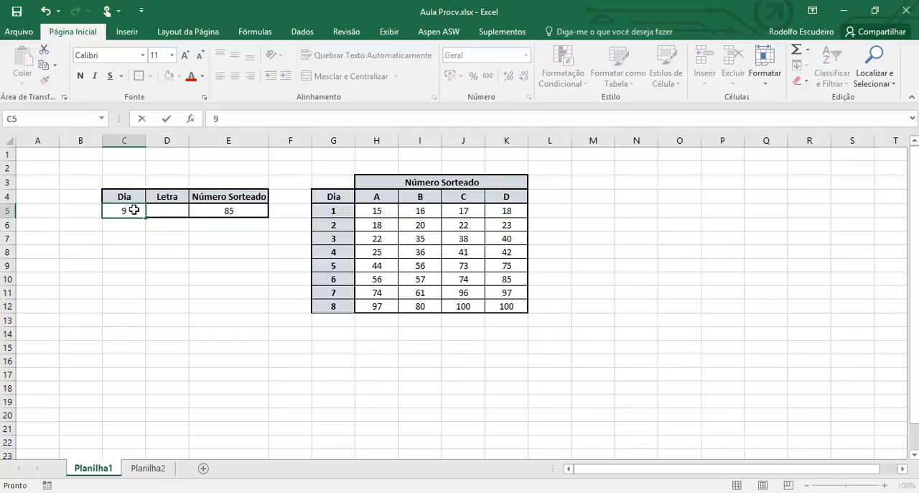
pyautogui.press('Return')
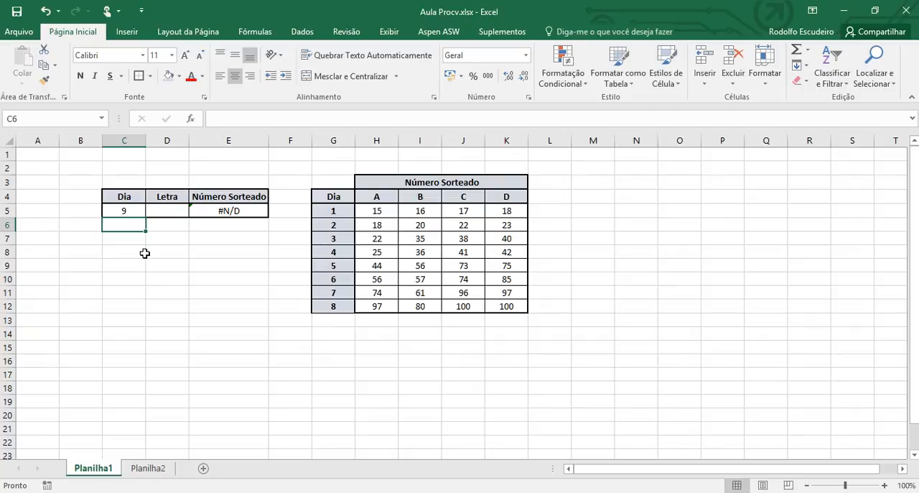
# Step: Set the day in C5 to 8 to test the exact match with an existing day
pyautogui.press('Up')
pyautogui.press('Up')
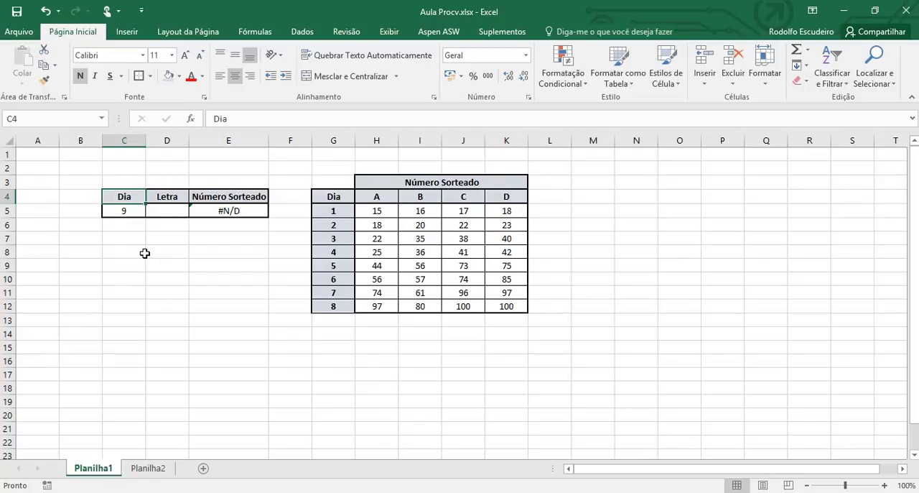
pyautogui.write('8')
pyautogui.press('Escape')
pyautogui.press('Down')
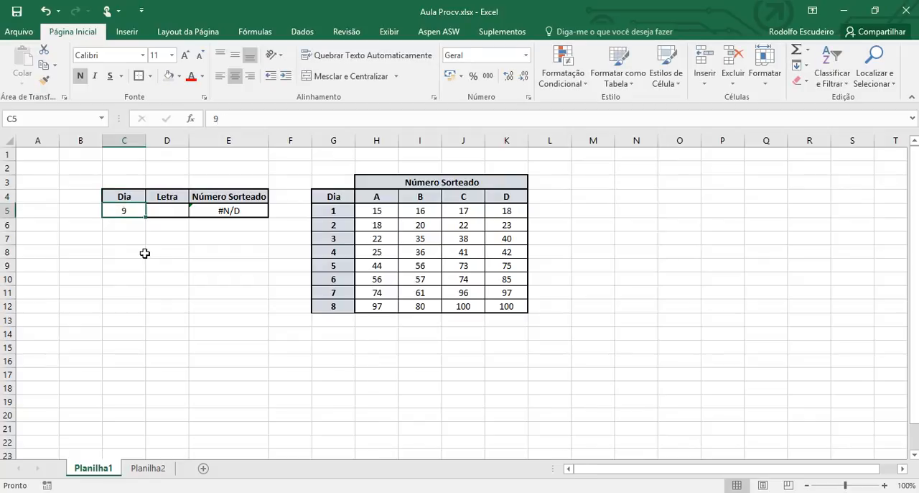
pyautogui.write('8')
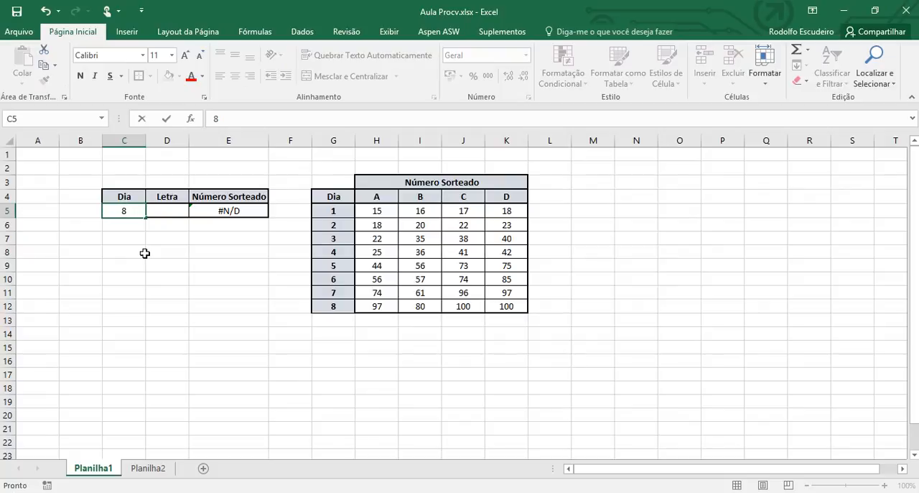
pyautogui.press('Tab')
pyautogui.press('Tab')
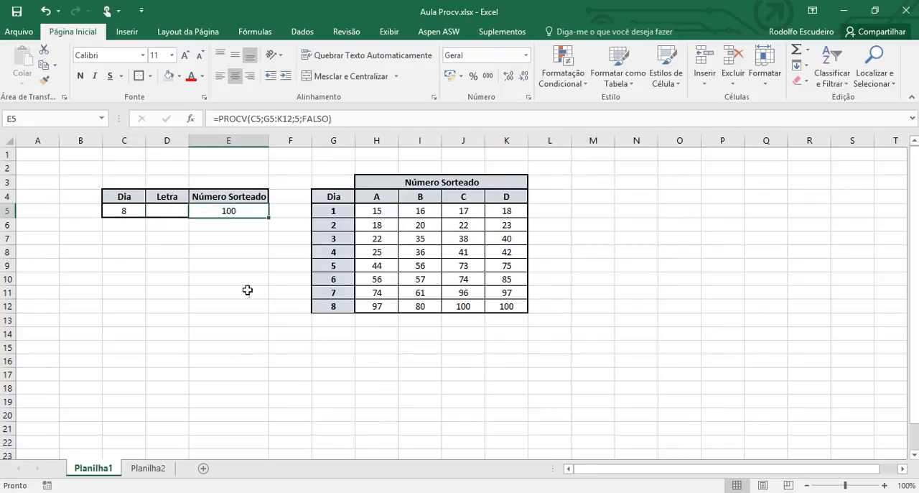
# Step: Clear the PROCV formula from E5 and the day from C5, ending on the empty E5 cell
pyautogui.press('Delete')
pyautogui.press('Left')
pyautogui.press('Left')
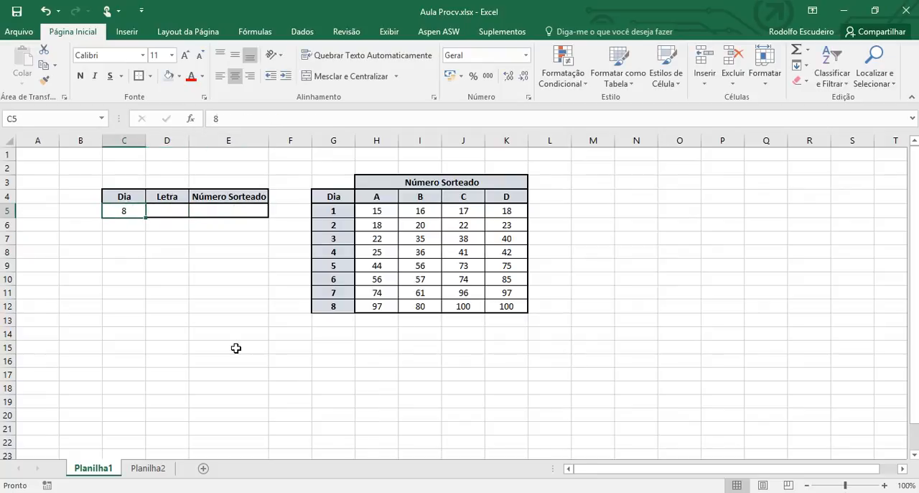
pyautogui.press('Delete')
pyautogui.press('Right')
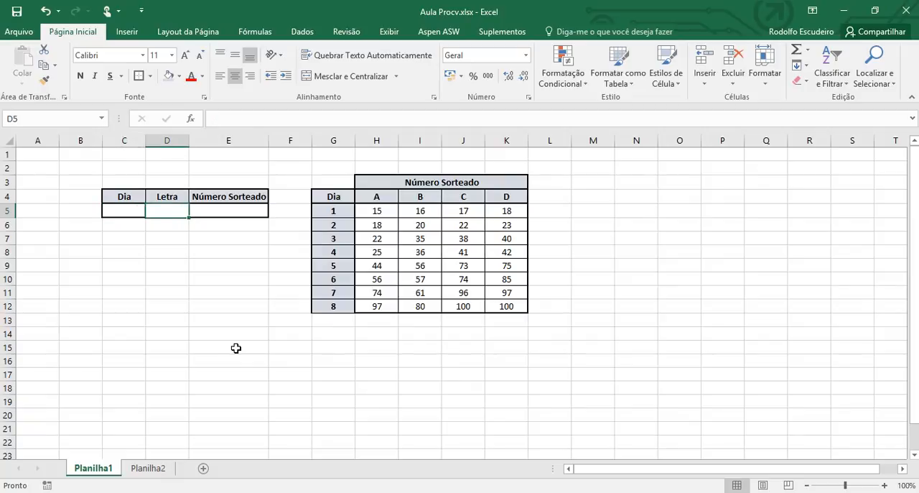
pyautogui.press('Right')
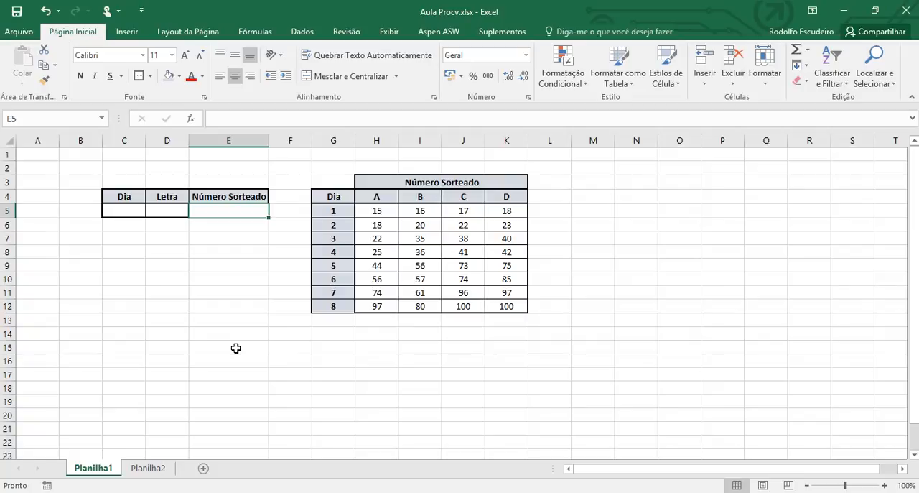
# Step: Begin a PROCH formula in E5 with D5 as the lookup value and H4:K12 as the table range
pyautogui.write('=')
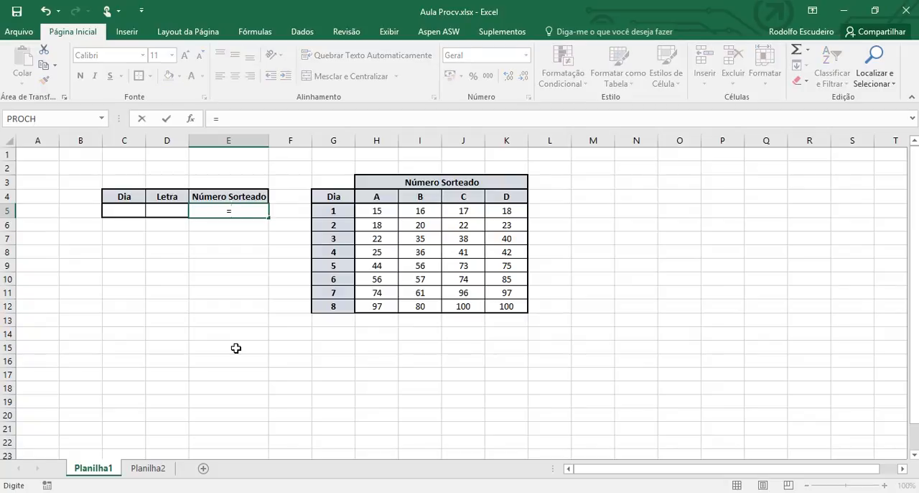
pyautogui.write('pr')
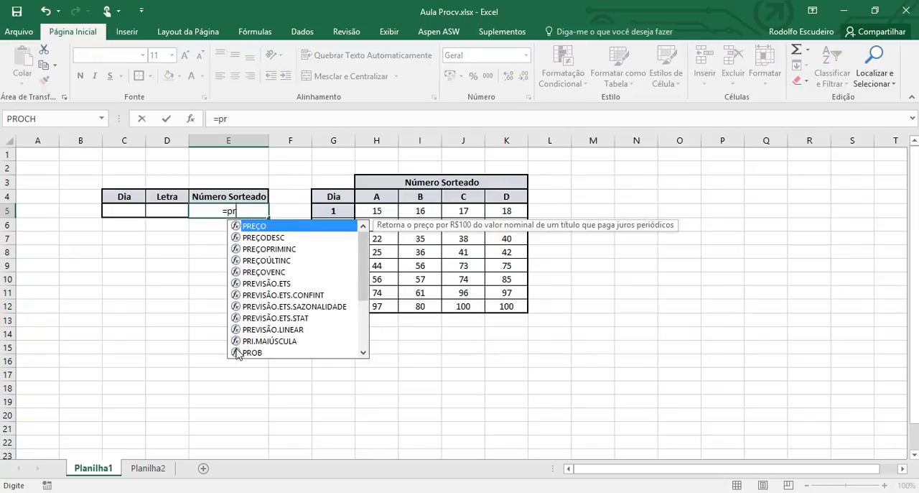
pyautogui.write('och')
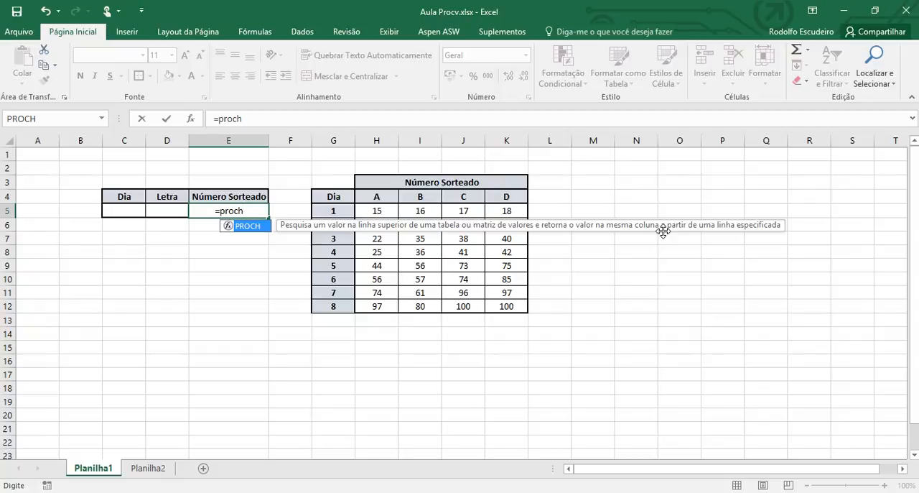
pyautogui.write('(')
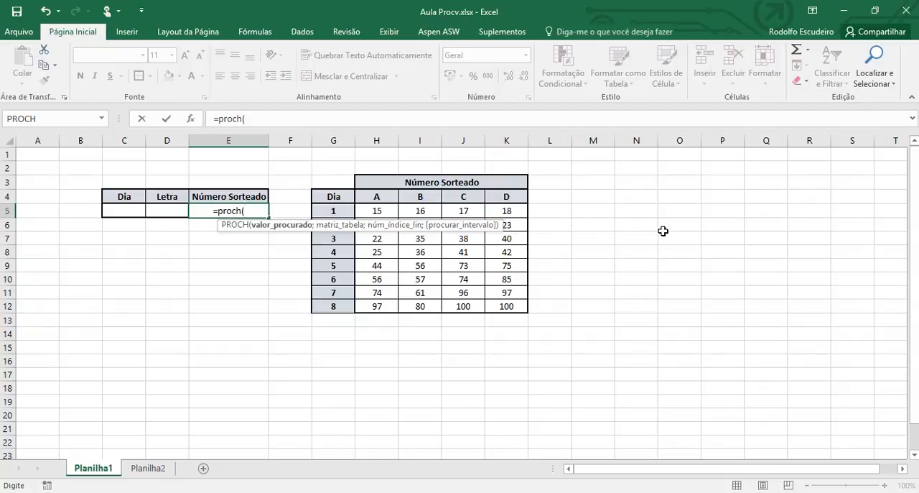
pyautogui.click(171, 213)
pyautogui.click(172, 213)
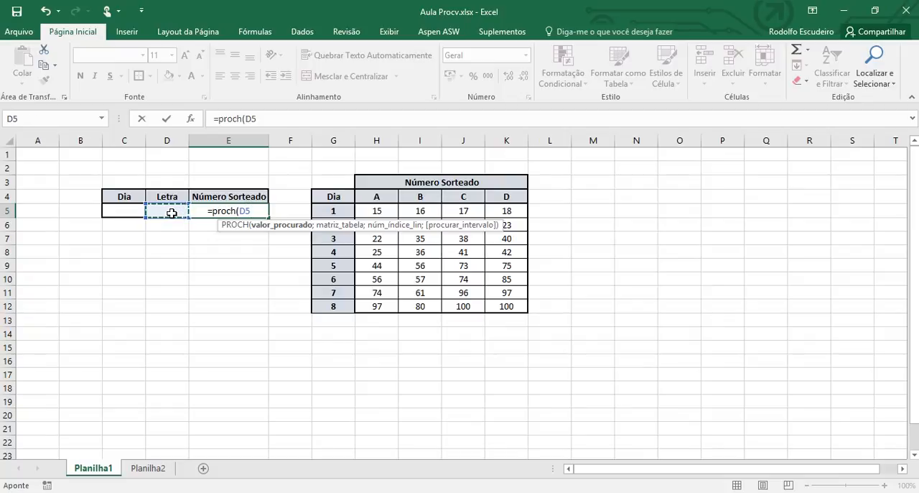
pyautogui.write(';')
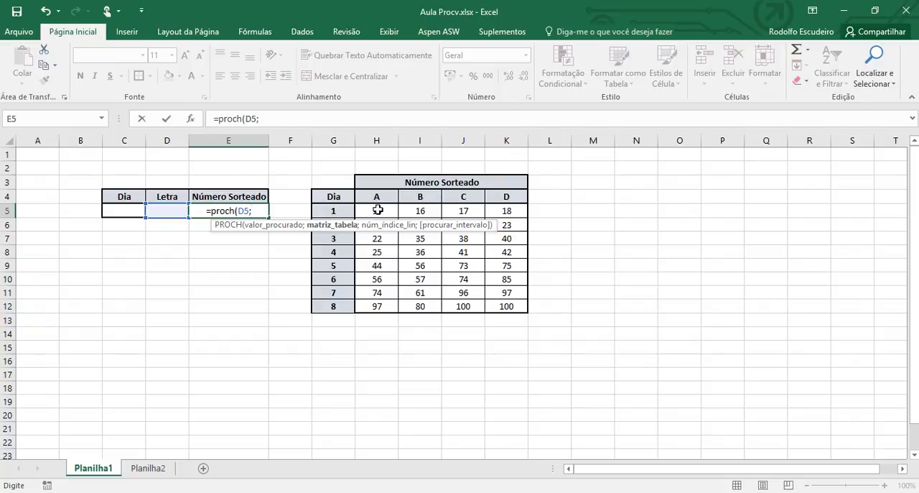
pyautogui.moveTo(377, 209); pyautogui.dragTo(499, 314)
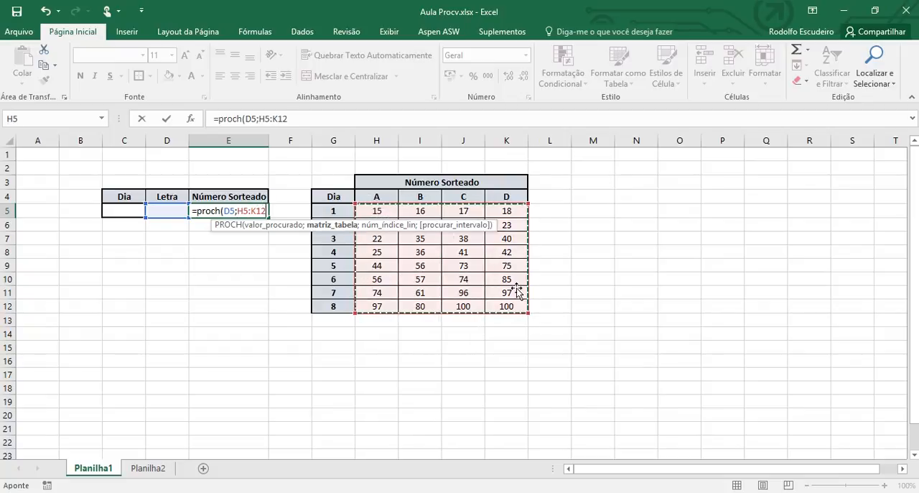
pyautogui.moveTo(371, 194); pyautogui.dragTo(496, 308)
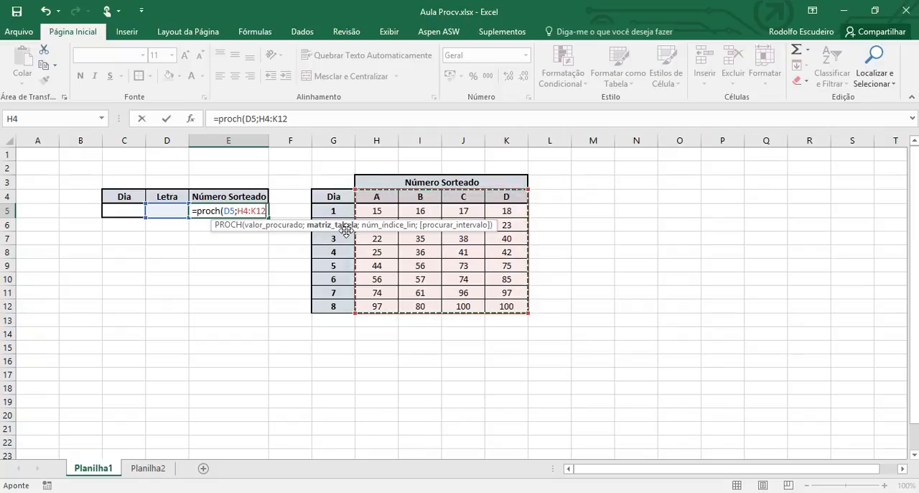
pyautogui.write(';')
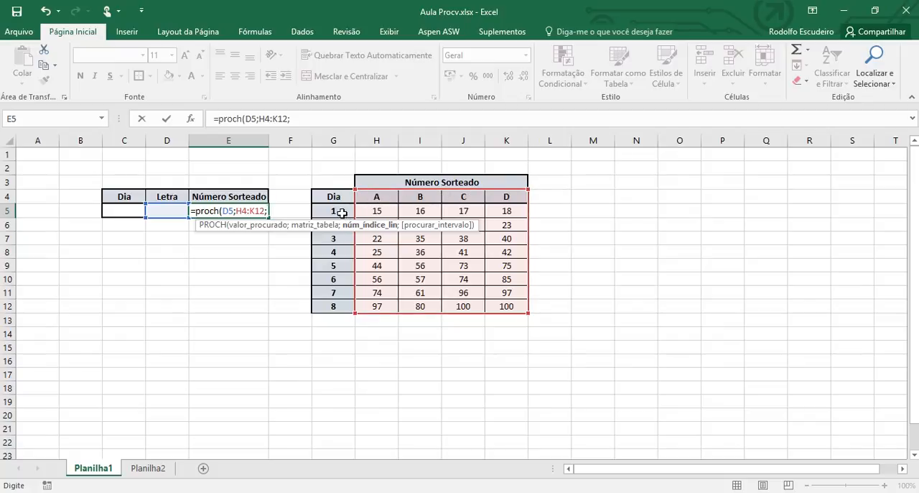
# Step: Set the row index argument of the PROCH formula in E5 to C5+1
pyautogui.write('1+1')
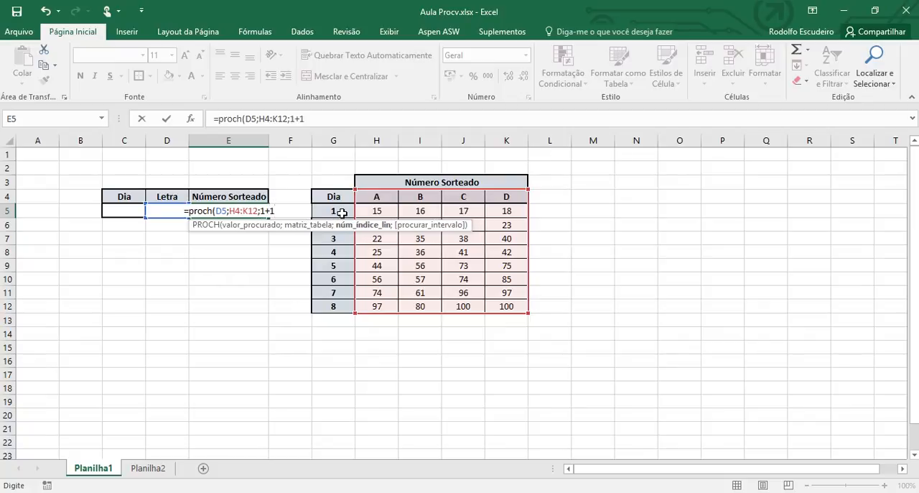
pyautogui.press('BackSpace')
pyautogui.press('BackSpace')
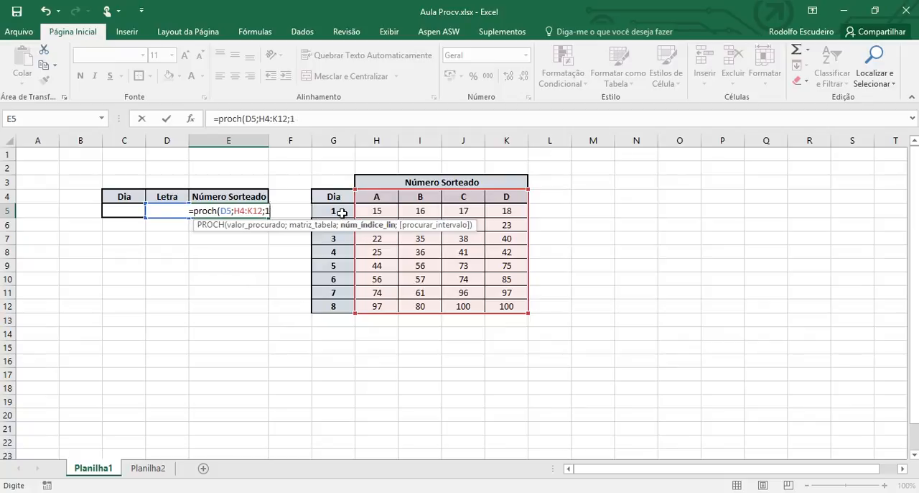
pyautogui.press('BackSpace')
pyautogui.click(133, 210)
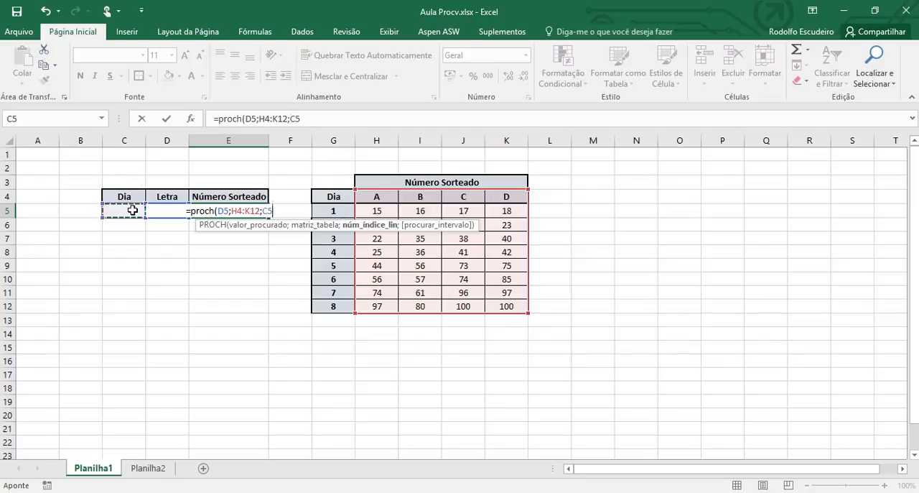
pyautogui.write('+')
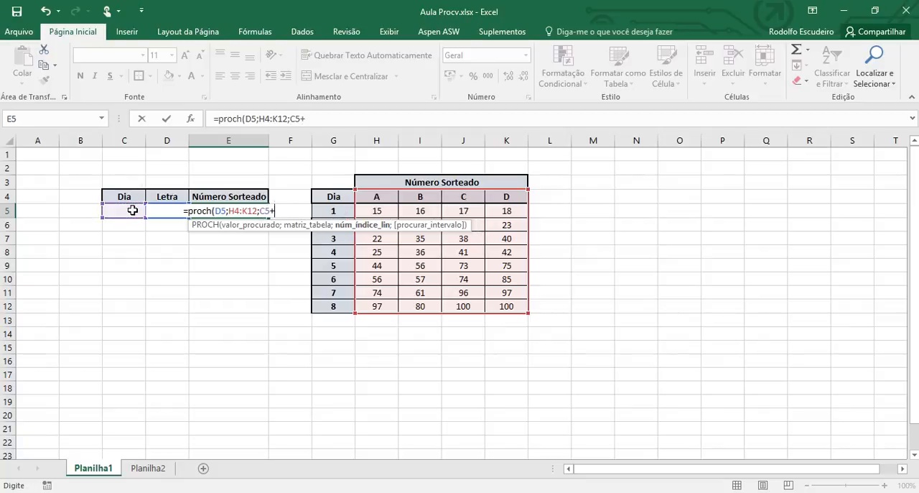
pyautogui.write('1)')
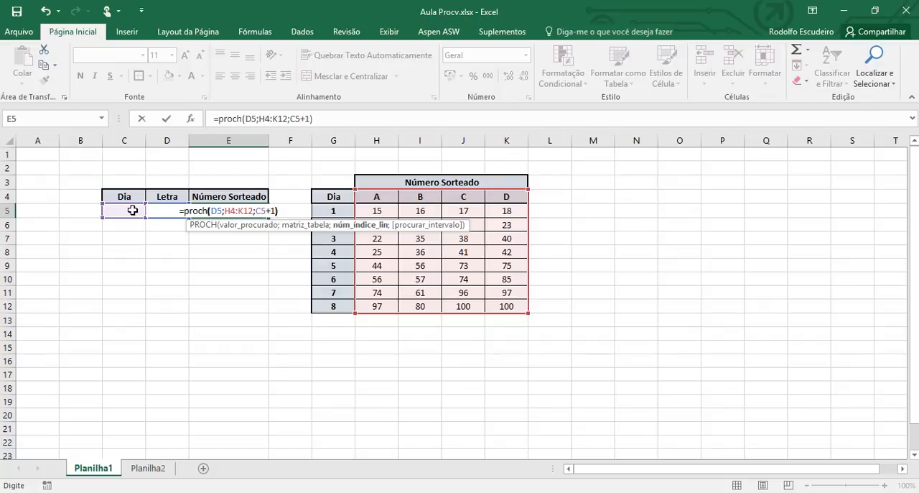
# Step: Complete the PROCH formula in E5 with FALSO as the fourth argument to require an exact match
pyautogui.press('BackSpace')
pyautogui.write(';')
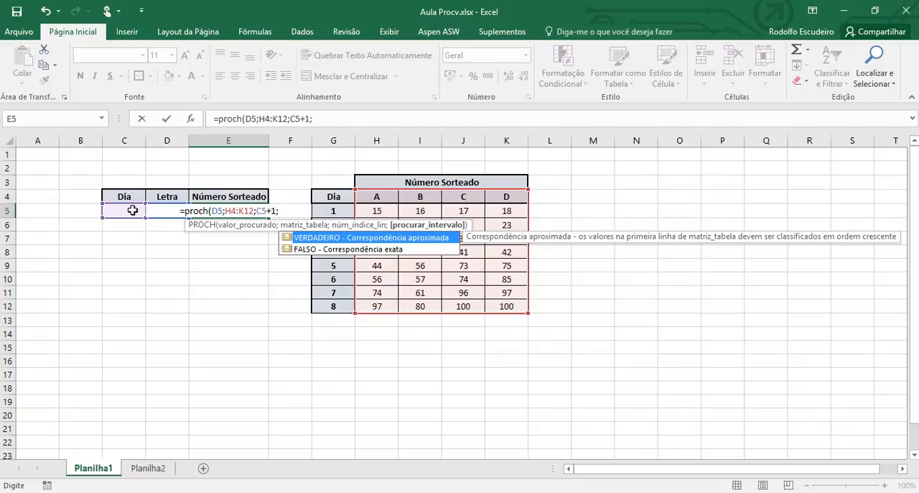
pyautogui.write('falso)')
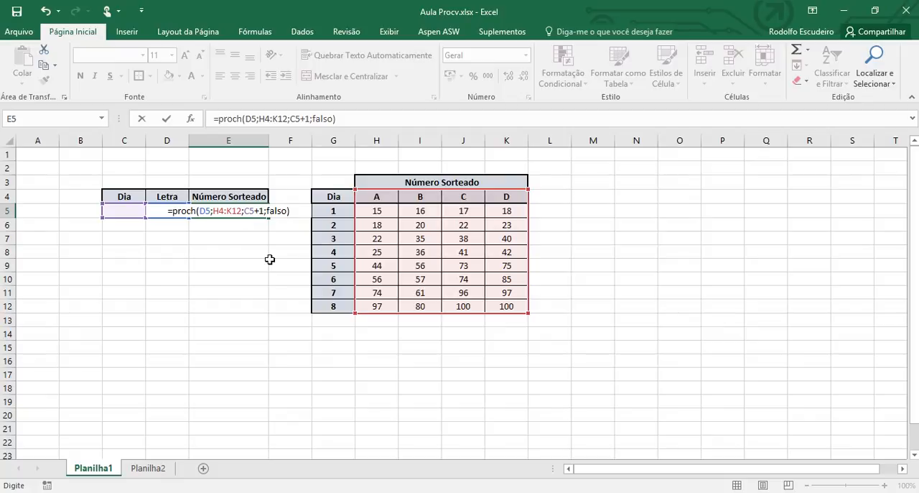
pyautogui.press('Return')
pyautogui.press('Up')
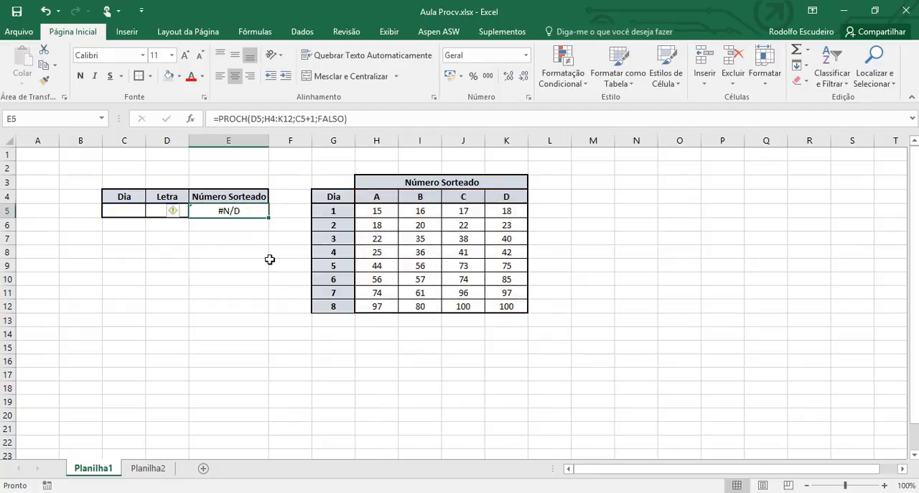
# Step: Enter 1 as the day in C5 and D as the letter in D5 to test the PROCH lookup
pyautogui.press('Left')
pyautogui.press('Left')
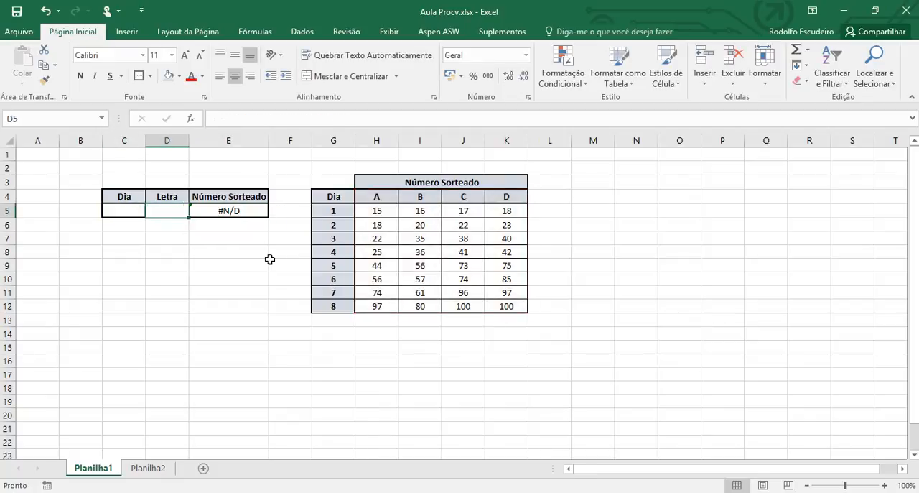
pyautogui.write('1')
pyautogui.press('Right')
pyautogui.write('D')
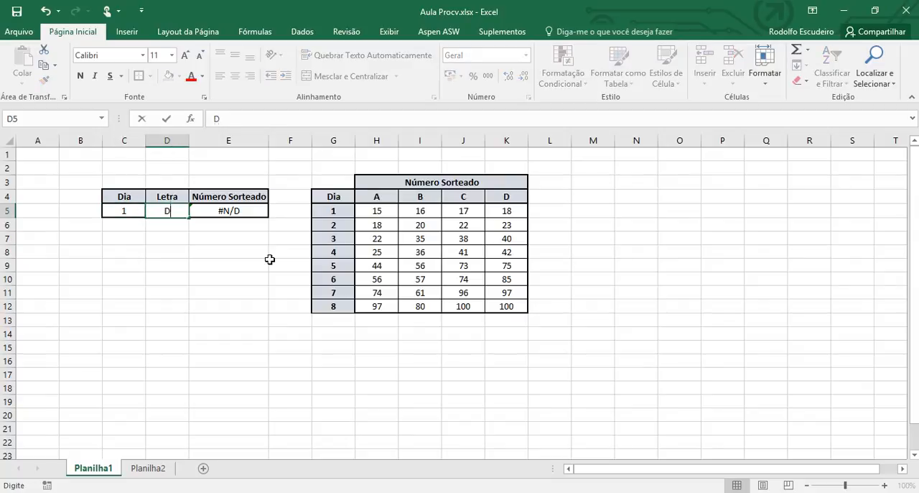
pyautogui.press('Right')
pyautogui.press('Right')
pyautogui.press('Right')
pyautogui.press('Right')
pyautogui.press('Right')
pyautogui.press('Right')
pyautogui.press('Right')
pyautogui.press('Right')
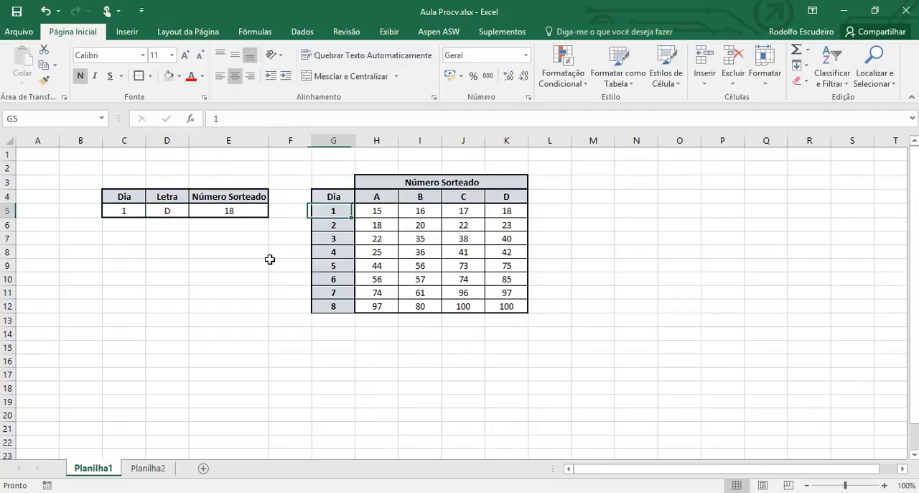
# Step: Examine the table entry for day 1 and letter D, the letter headers H4:K4 and the days G5:G12
pyautogui.press('Left')
pyautogui.press('Left')
pyautogui.press('Left')
pyautogui.press('Left')
pyautogui.press('Left')
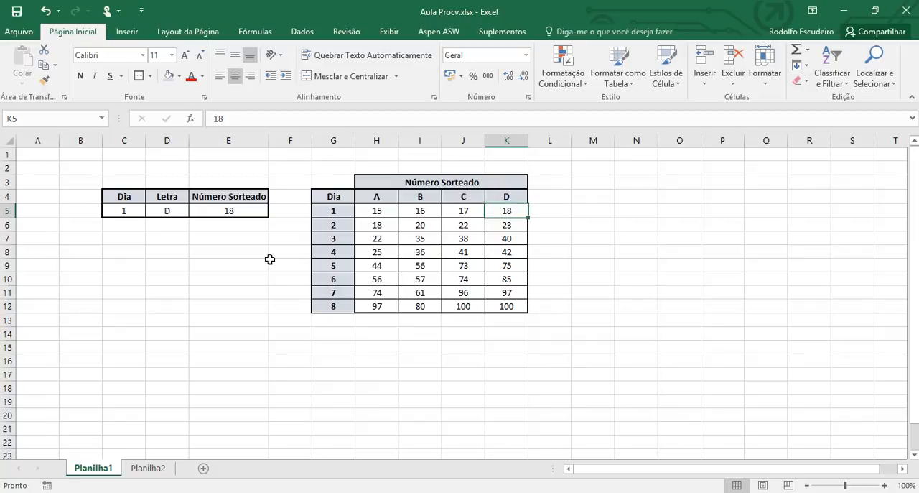
pyautogui.press('Left')
pyautogui.press('Left')
pyautogui.press('Left')
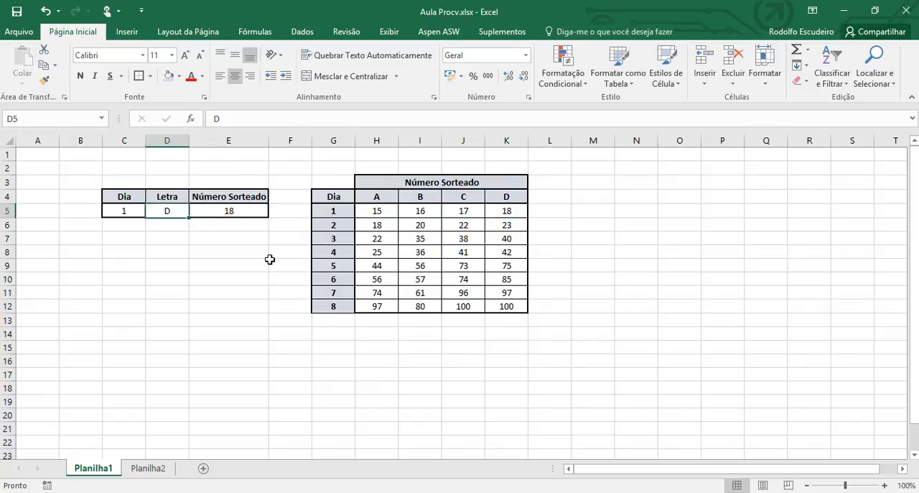
pyautogui.press('Left')
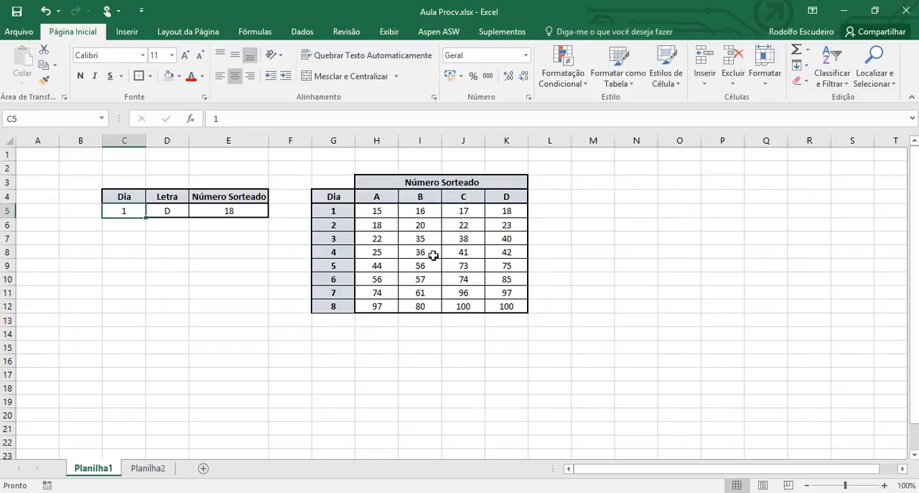
pyautogui.moveTo(385, 192); pyautogui.dragTo(490, 196)
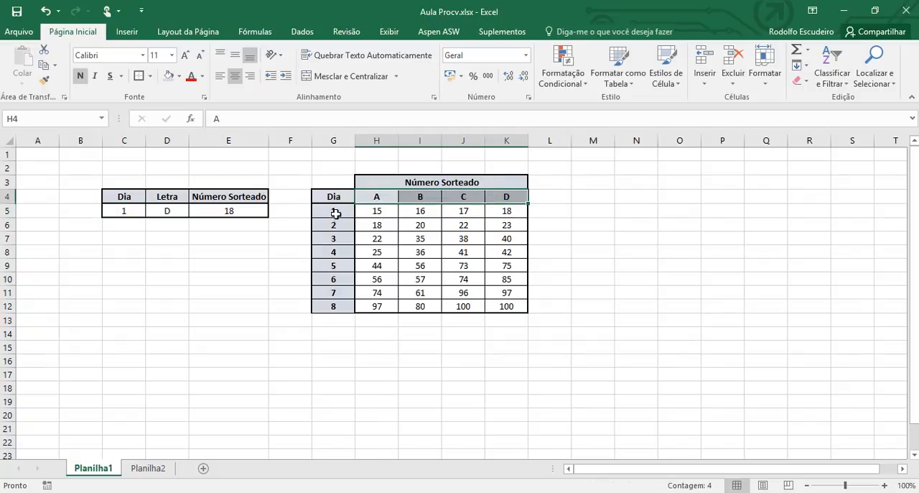
pyautogui.moveTo(340, 210); pyautogui.dragTo(336, 308)
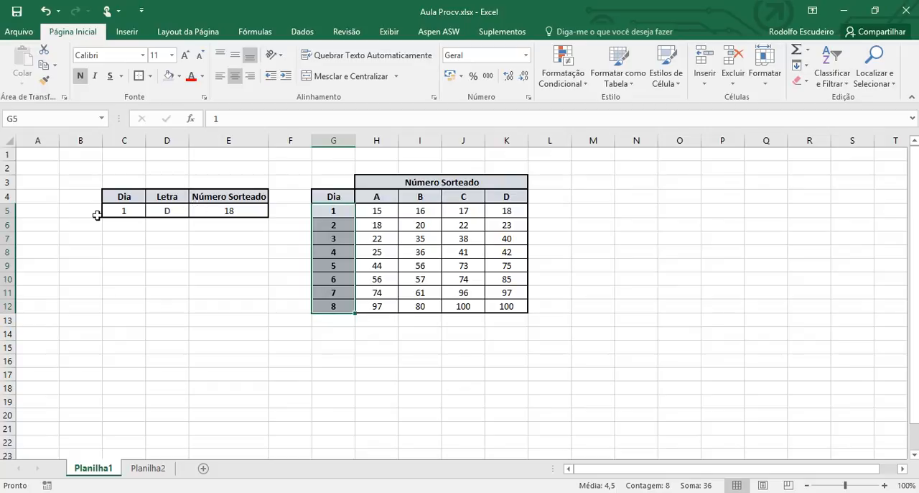
# Step: Test the PROCH lookup with day 8 in C5 and letter C in D5, checking it against table cell J12
pyautogui.click(120, 215)
pyautogui.write('8')
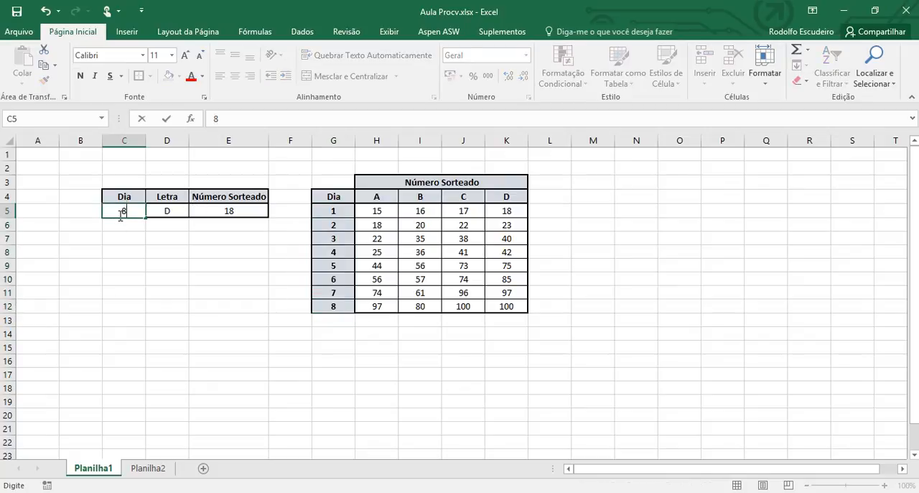
pyautogui.press('Tab')
pyautogui.write('C')
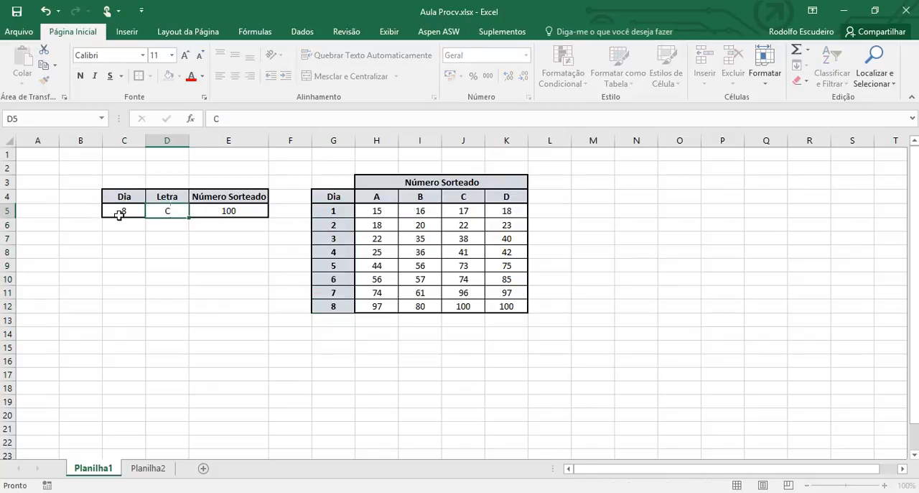
pyautogui.press('Tab')
pyautogui.press('Tab')
pyautogui.press('Down')
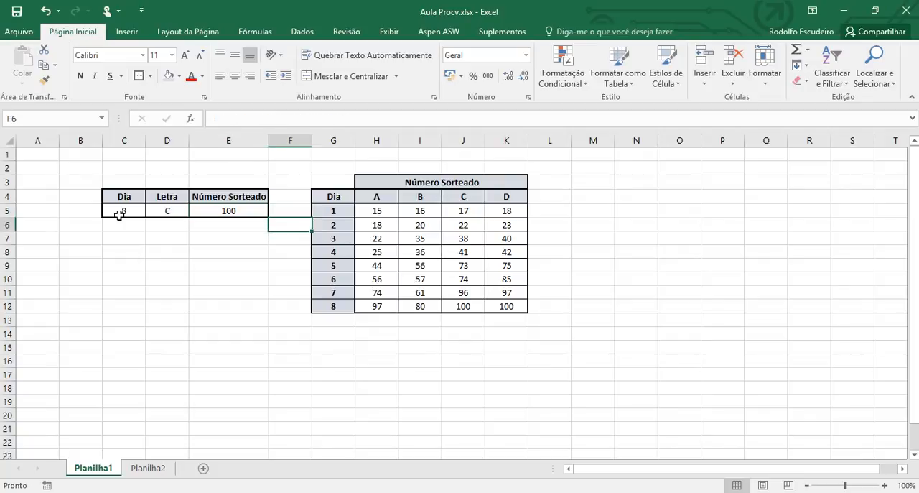
pyautogui.click(465, 307)
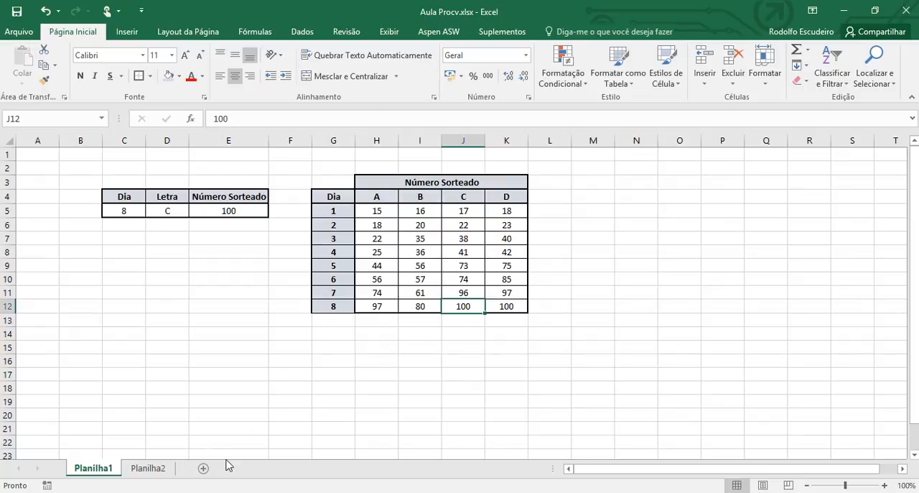
# Step: Switch to Planilha2 and examine the temperature table by month and day and the lookup cells C6:E6
pyautogui.click(150, 469)
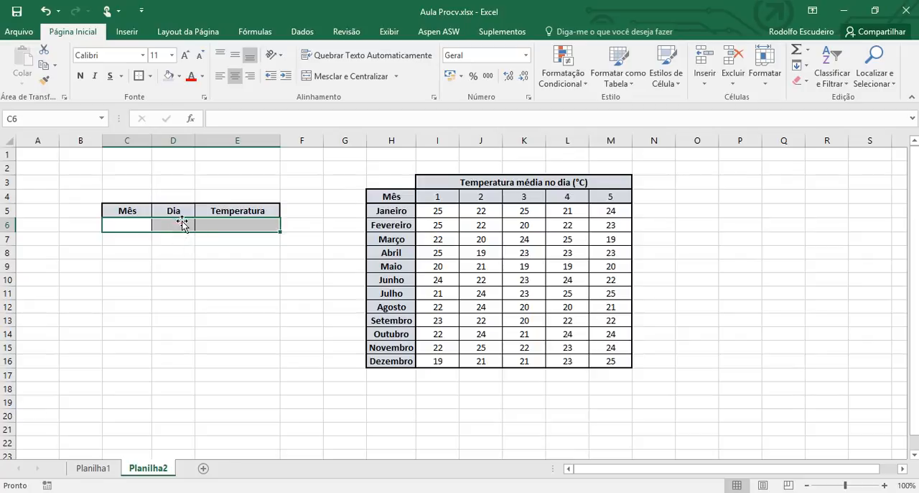
pyautogui.click(156, 226)
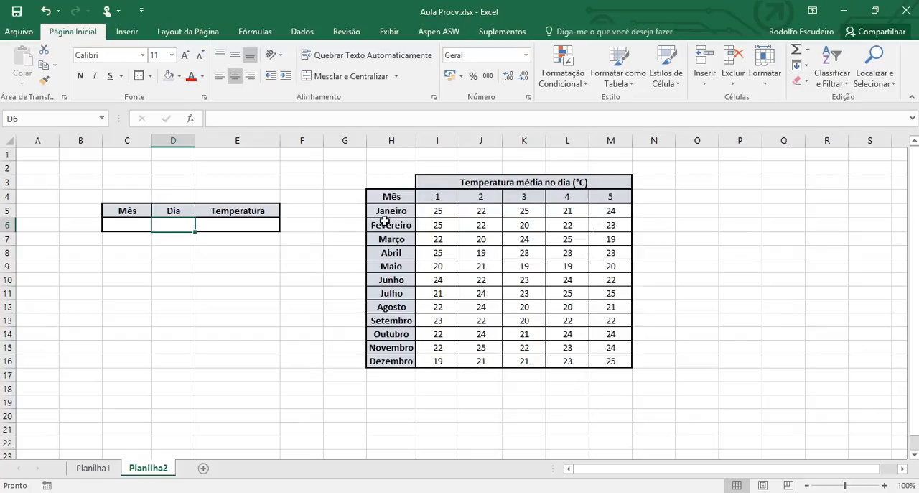
pyautogui.click(524, 306)
pyautogui.press('Left')
pyautogui.press('Up')
pyautogui.press('Up')
pyautogui.press('Up')
pyautogui.press('Up')
pyautogui.press('Up')
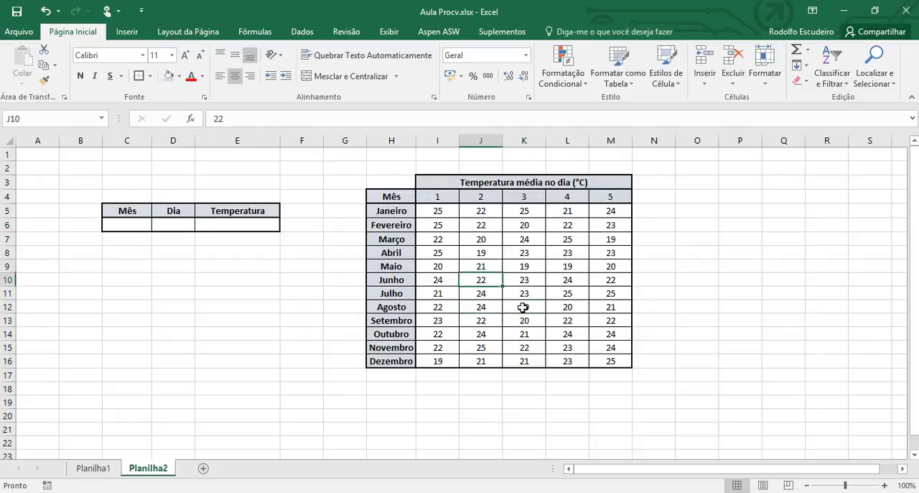
pyautogui.press('Left')
pyautogui.press('Left')
pyautogui.press('Left')
pyautogui.press('Left')
pyautogui.press('Left')
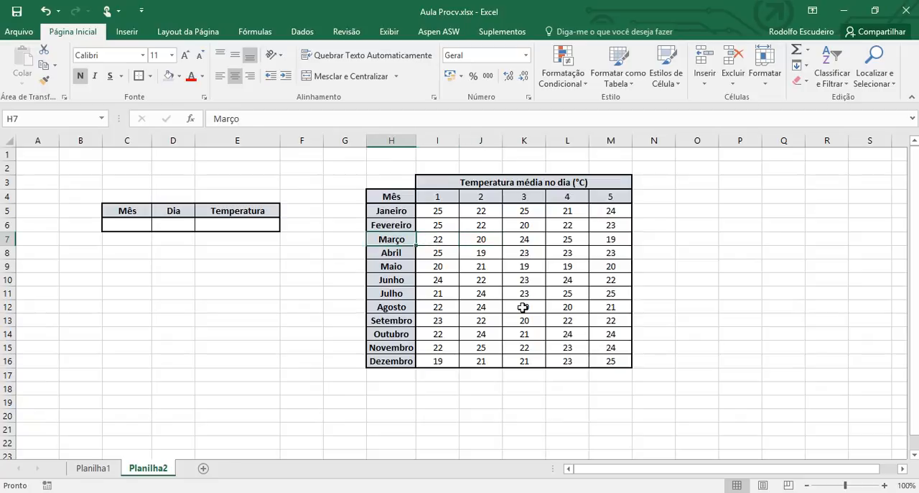
pyautogui.press('Left')
pyautogui.press('Up')
pyautogui.press('Right')
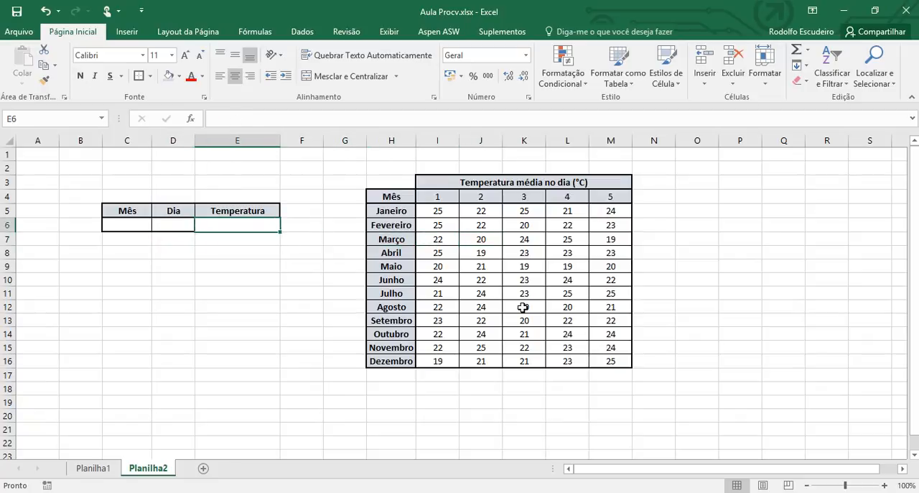
# Step: Enter the formula =PROCH(D6;I4:M16;1+1) in E6 to look up the temperature by day
pyautogui.write('=')
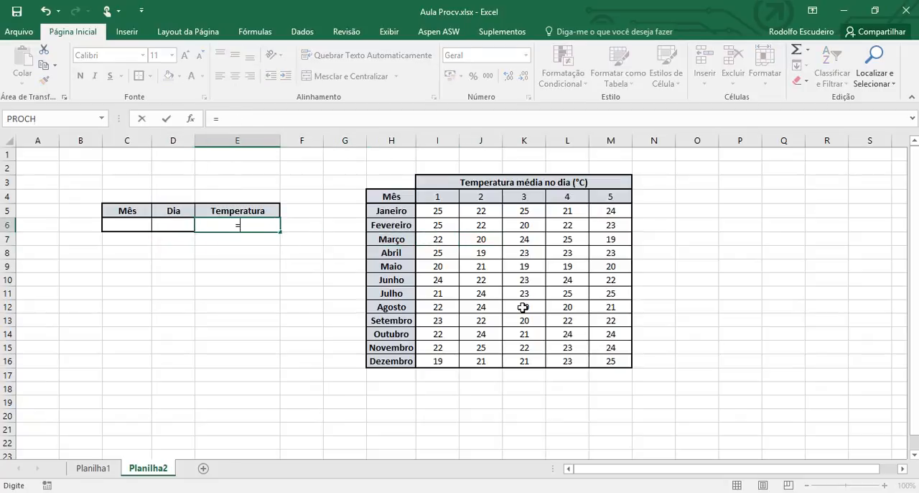
pyautogui.write('proch')
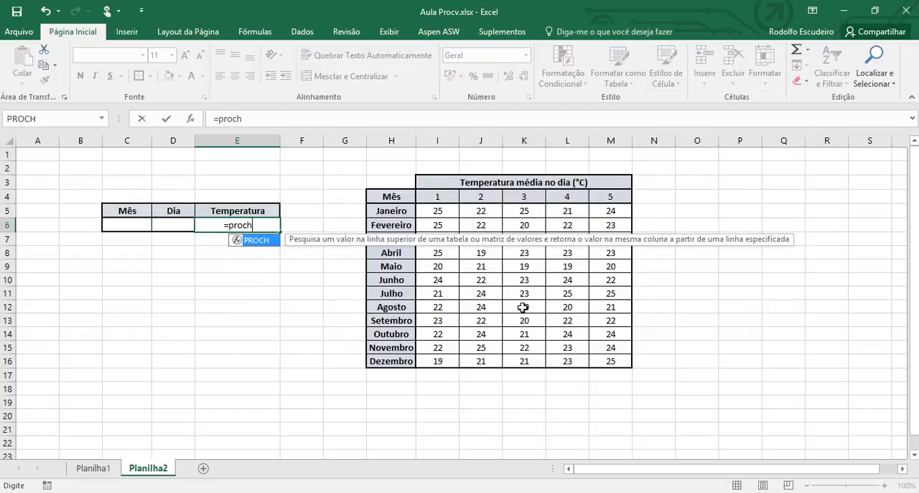
pyautogui.write('(')
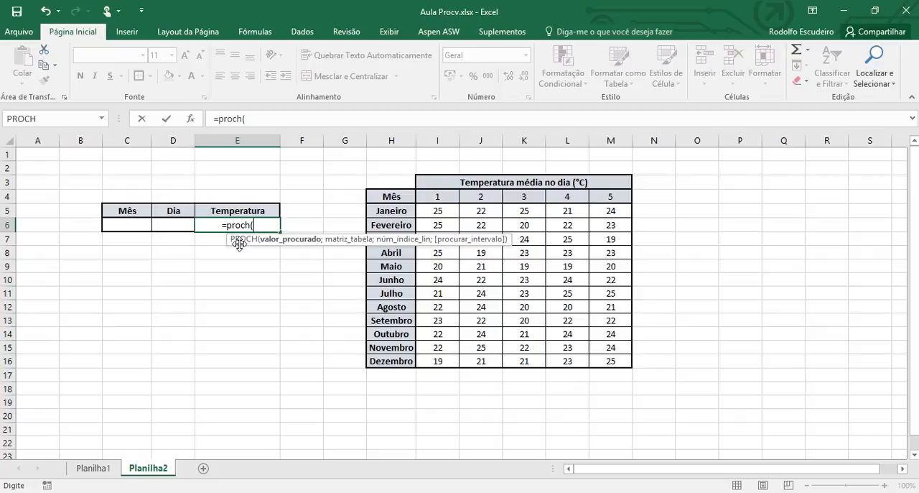
pyautogui.click(173, 224)
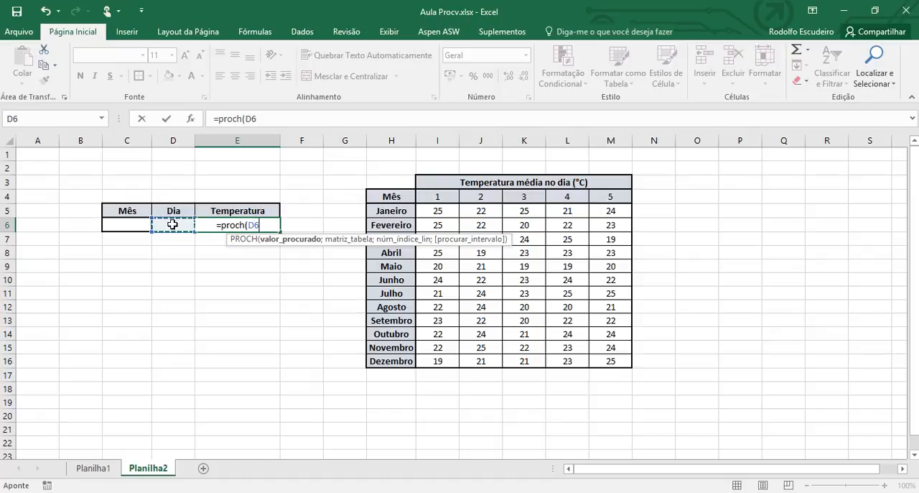
pyautogui.write(';')
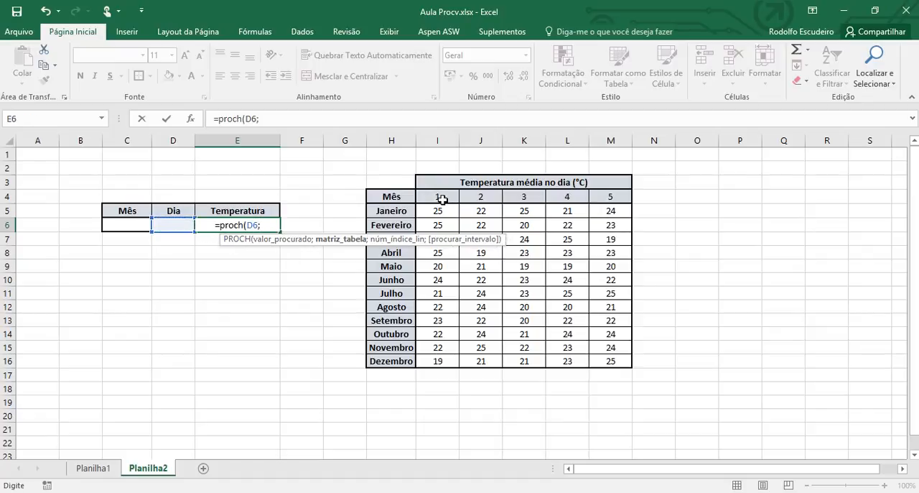
pyautogui.moveTo(440, 201); pyautogui.dragTo(600, 355)
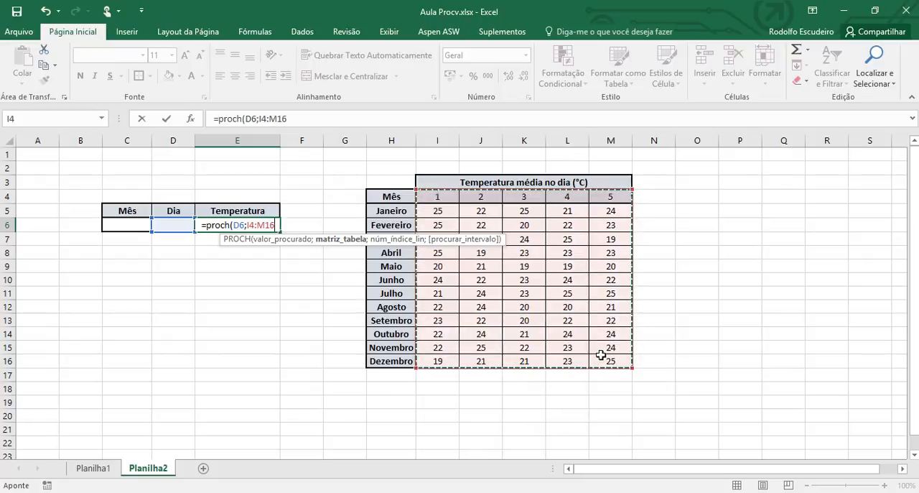
pyautogui.write(';')
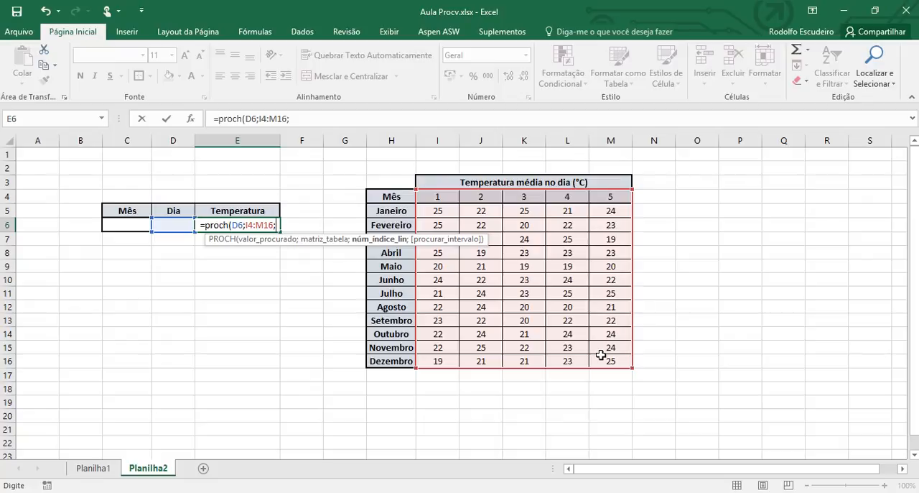
pyautogui.write('1+1')
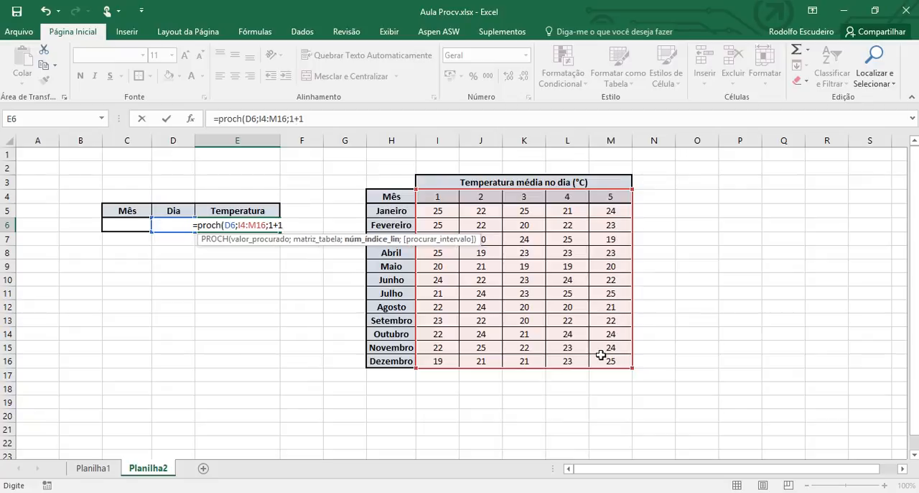
pyautogui.write(')')
pyautogui.press('Return')
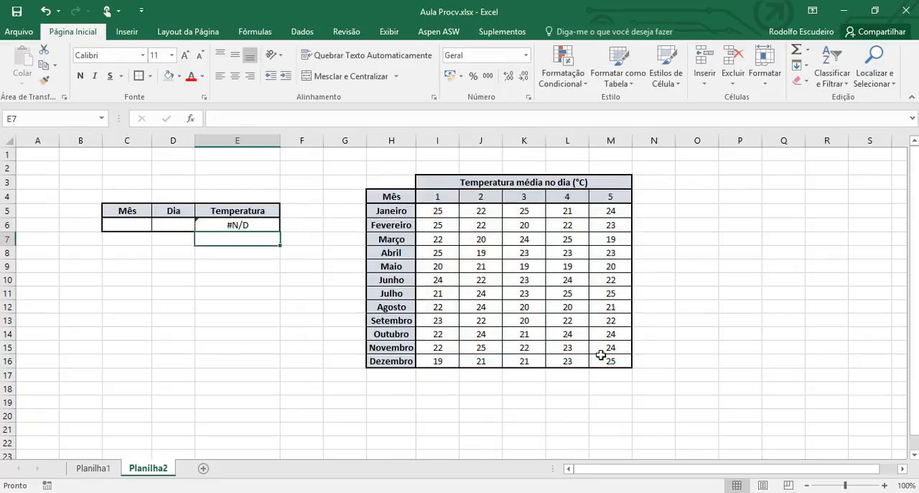
# Step: Test the PROCH lookup with day 3 in D6 and return to the Temperatura cell E6
pyautogui.press('Up')
pyautogui.press('Left')
pyautogui.write('3')
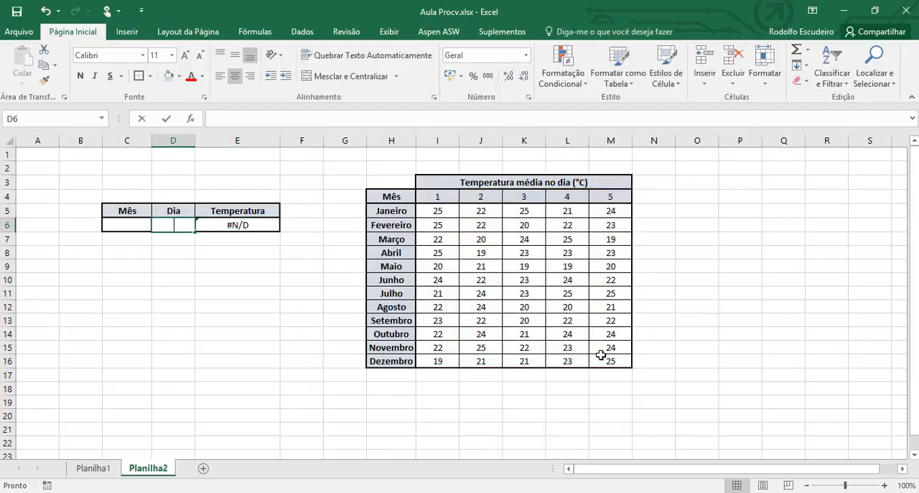
pyautogui.press('Tab')
pyautogui.press('Down')
pyautogui.press('Up')
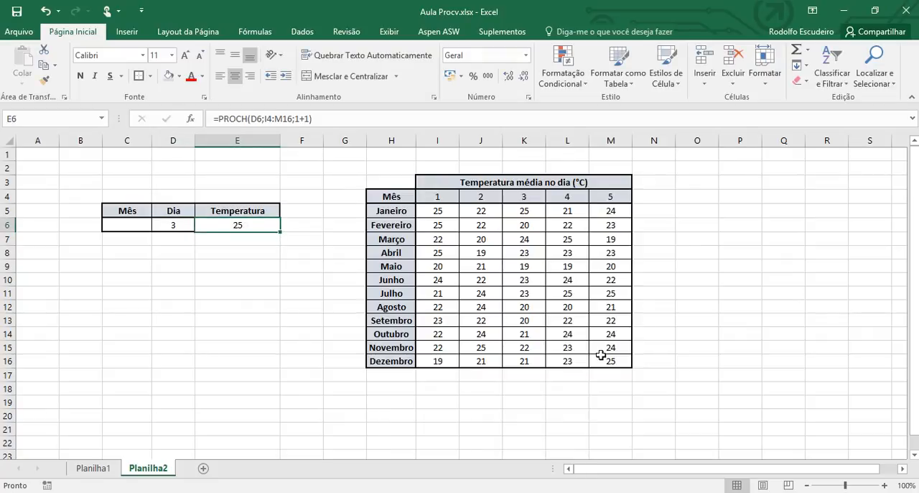
pyautogui.press('Right')
pyautogui.press('Right')
pyautogui.press('Right')
pyautogui.press('Right')
pyautogui.press('Right')
pyautogui.press('Left')
pyautogui.press('Left')
pyautogui.press('Left')
pyautogui.press('Left')
pyautogui.press('Left')
# Step: Replace the formula in E6 with a PROCV that looks up month C6 in the table H5:M16
pyautogui.write('=')
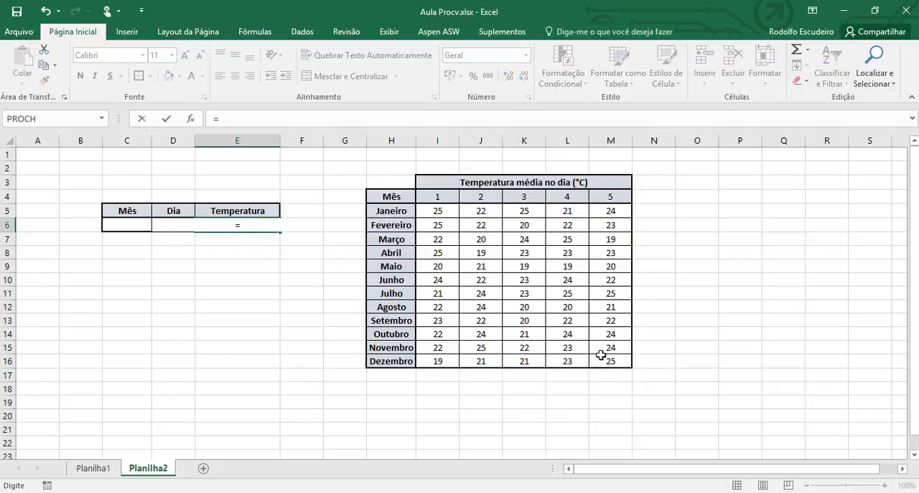
pyautogui.write('procv')
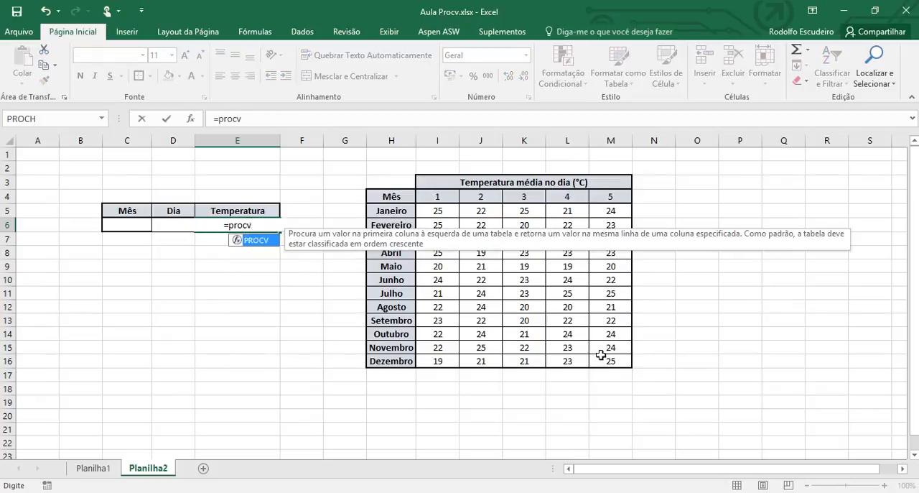
pyautogui.write('(')
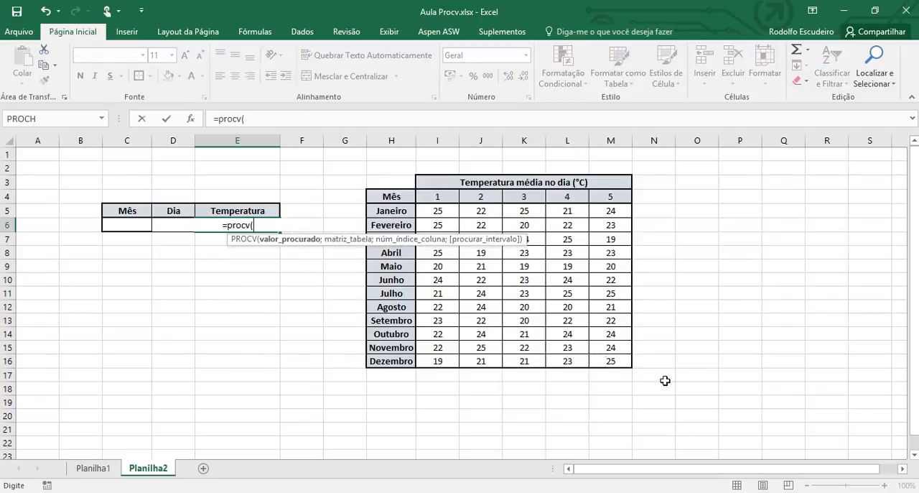
pyautogui.click(138, 227)
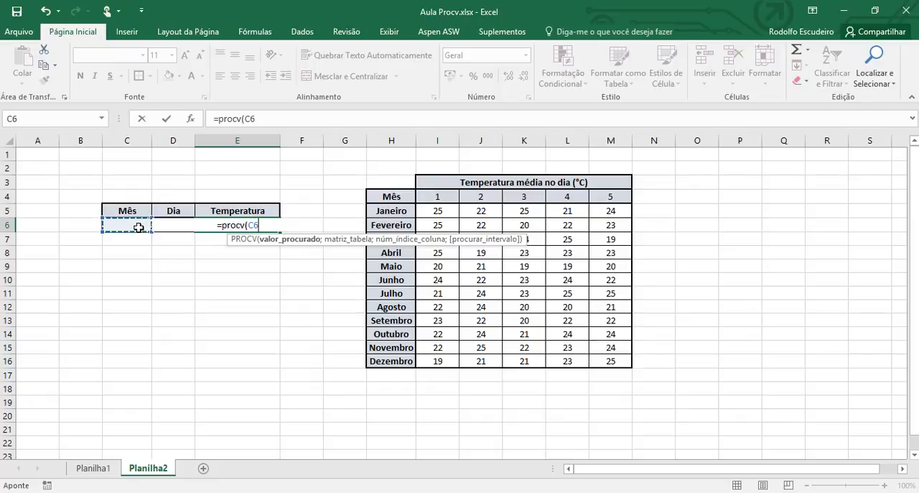
pyautogui.write(';')
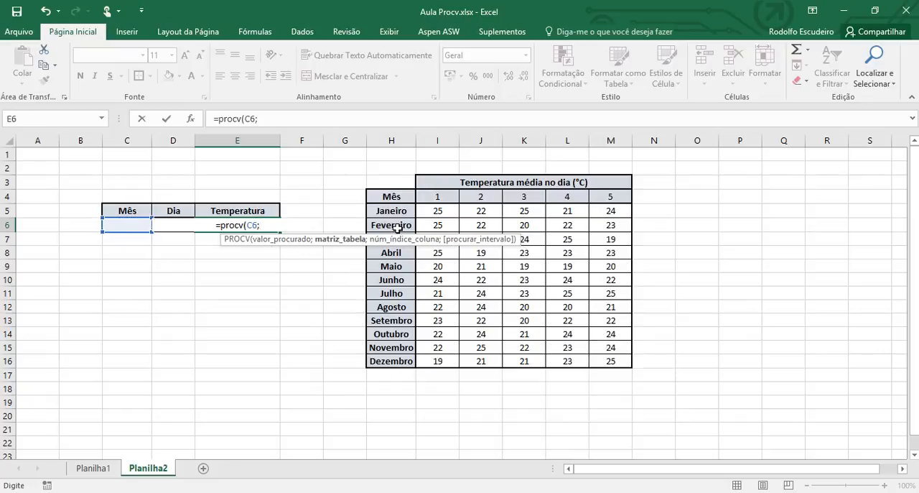
pyautogui.moveTo(403, 209); pyautogui.dragTo(598, 362)
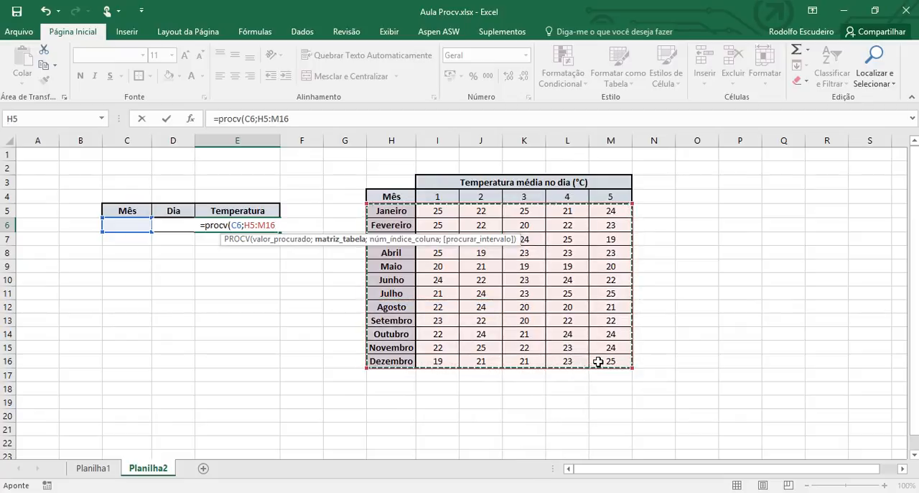
pyautogui.write(';')
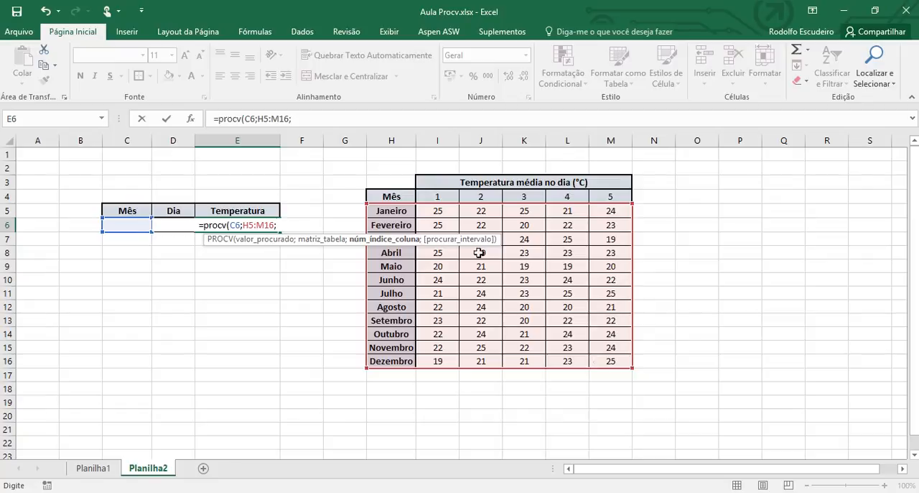
# Step: Complete the PROCV formula with D6+1 as the column index and FALSO for an exact match
pyautogui.click(182, 239)
pyautogui.press('Up')
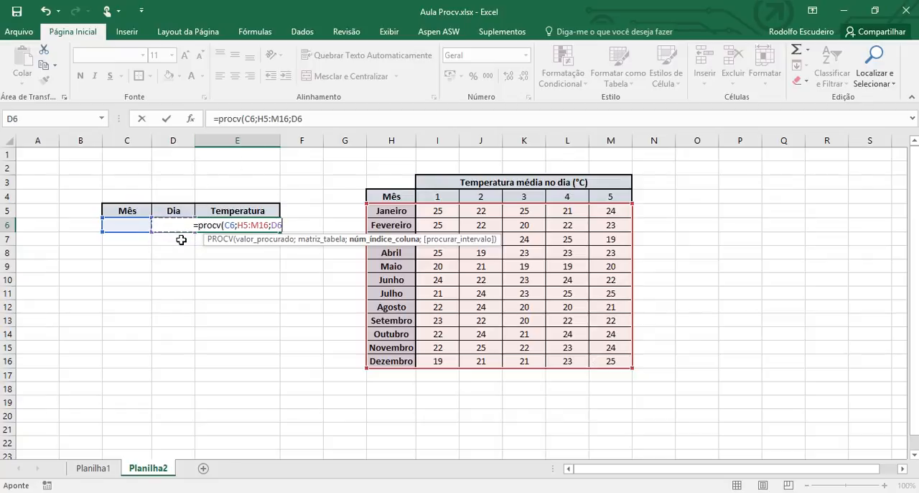
pyautogui.write('+1)')
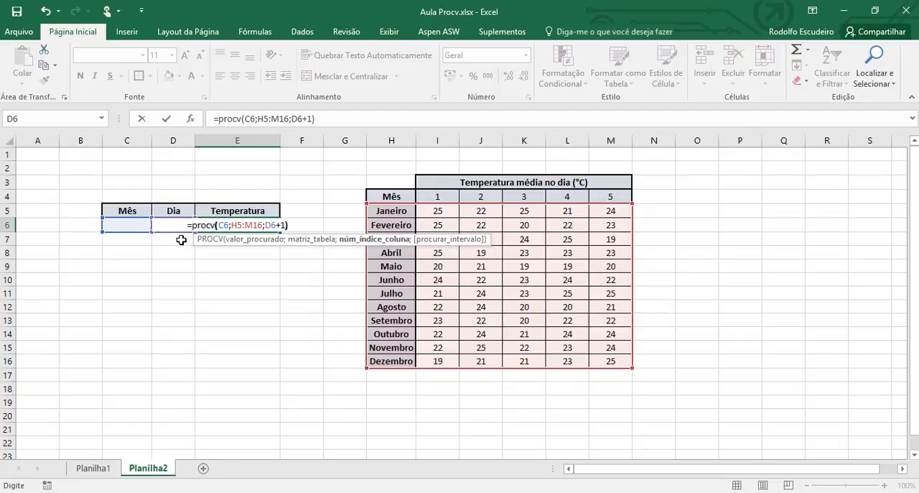
pyautogui.press('BackSpace')
pyautogui.write(';')
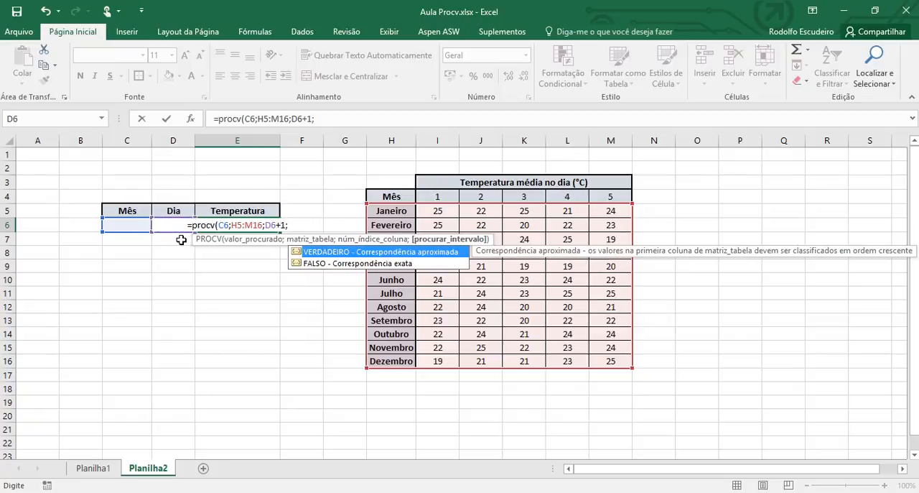
pyautogui.press('Down')
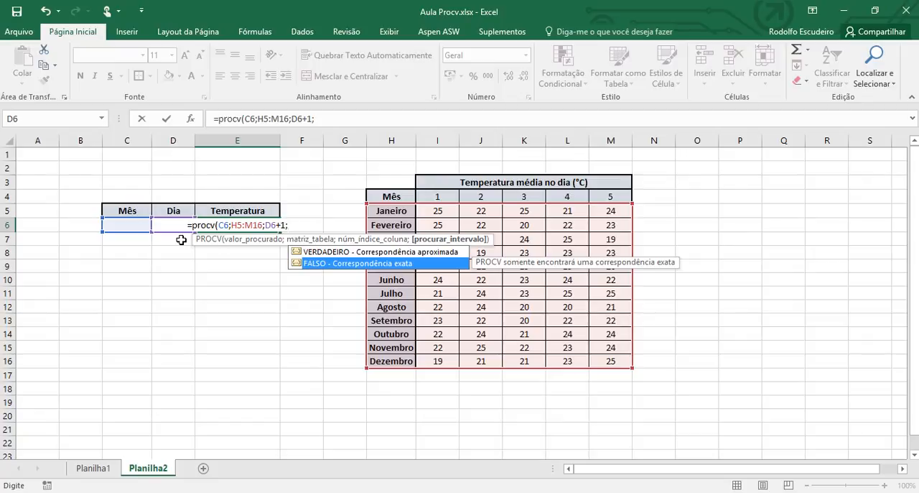
pyautogui.write('falso)')
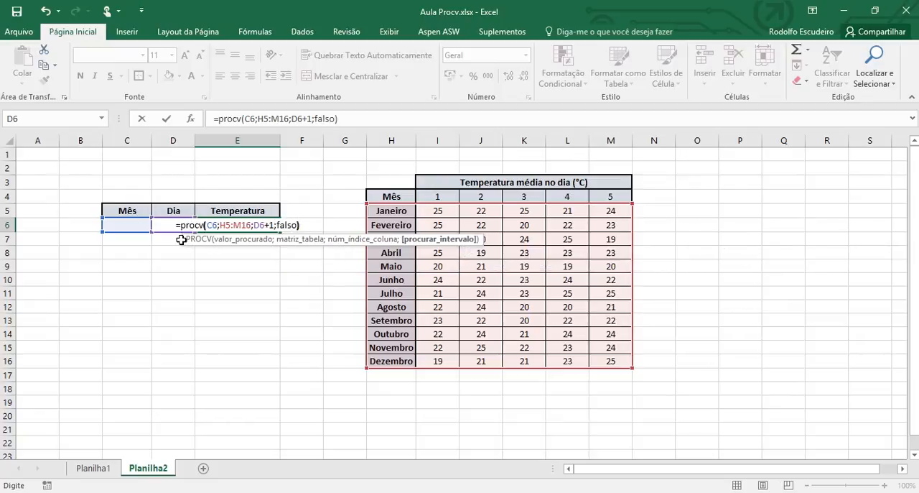
pyautogui.press('Return')
pyautogui.press('Up')
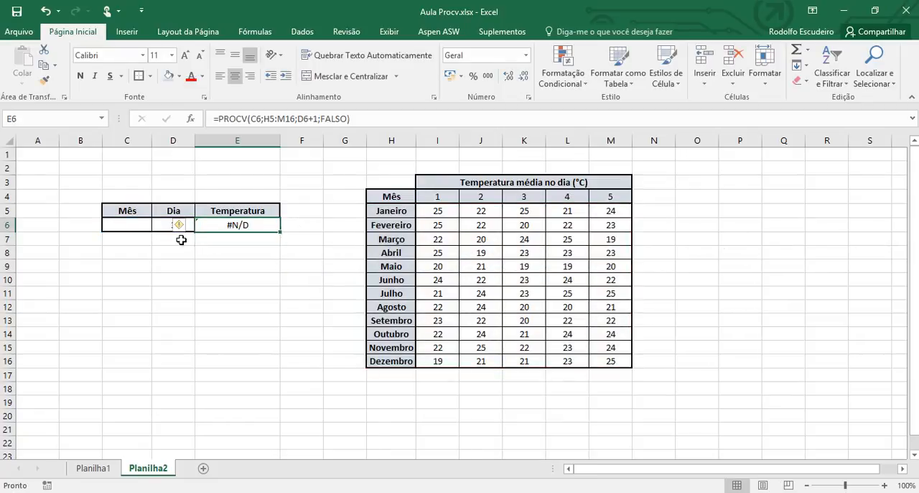
# Step: Enter janeiro as the month in C6 to test the PROCV lookup
pyautogui.press('Left')
pyautogui.press('Left')
pyautogui.write('janeiro')
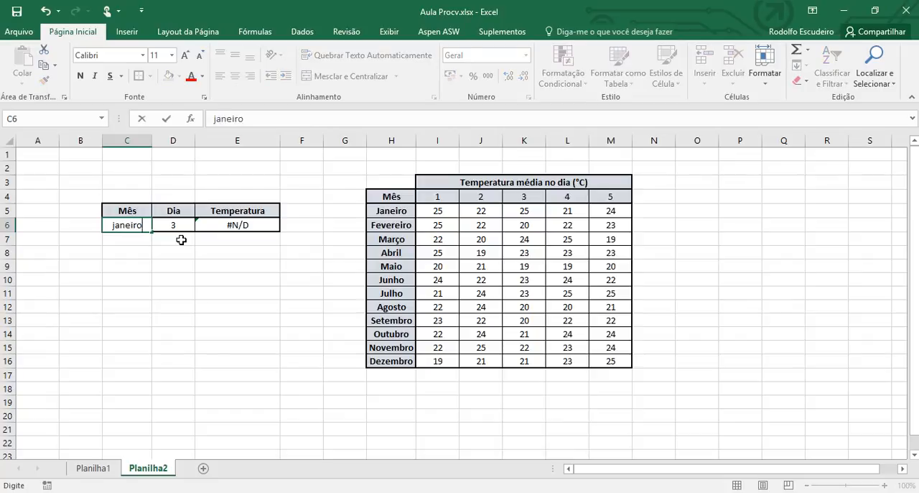
pyautogui.press('Return')
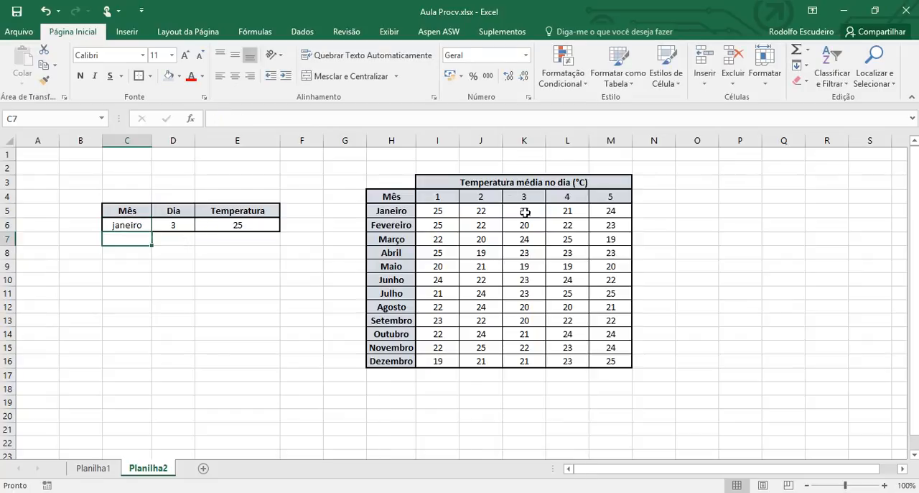
# Step: Test the PROCV lookup with Setembro as the month in C6 and day 4 in D6
pyautogui.click(133, 226)
pyautogui.write('Setembro')
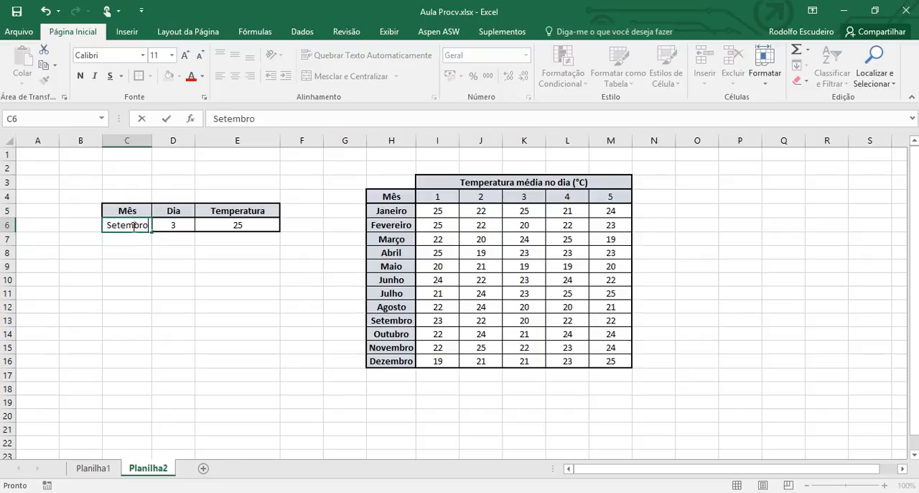
pyautogui.press('Tab')
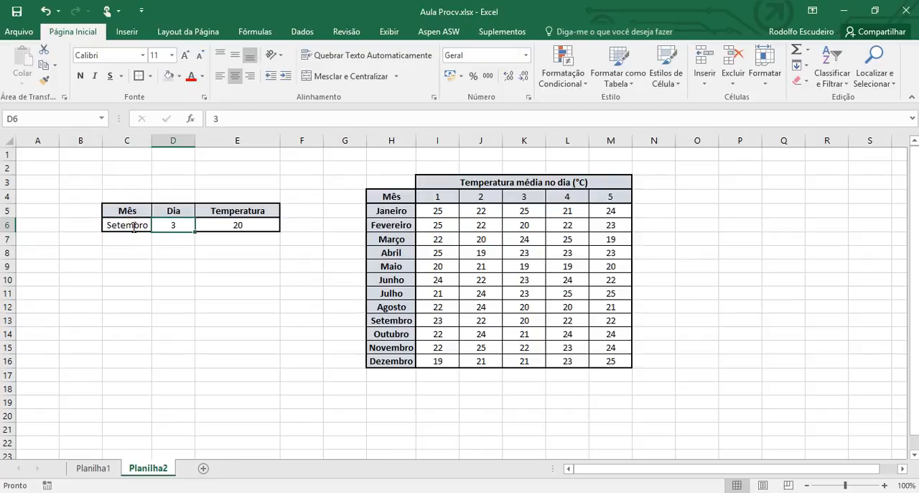
pyautogui.write('4')
pyautogui.press('Tab')
# Step: Check the PROCV result against the table entry for Setembro and day 4 in L13
pyautogui.press('Down')
pyautogui.press('Down')
pyautogui.press('Right')
pyautogui.press('Right')
pyautogui.press('Right')
pyautogui.press('Right')
pyautogui.press('Right')
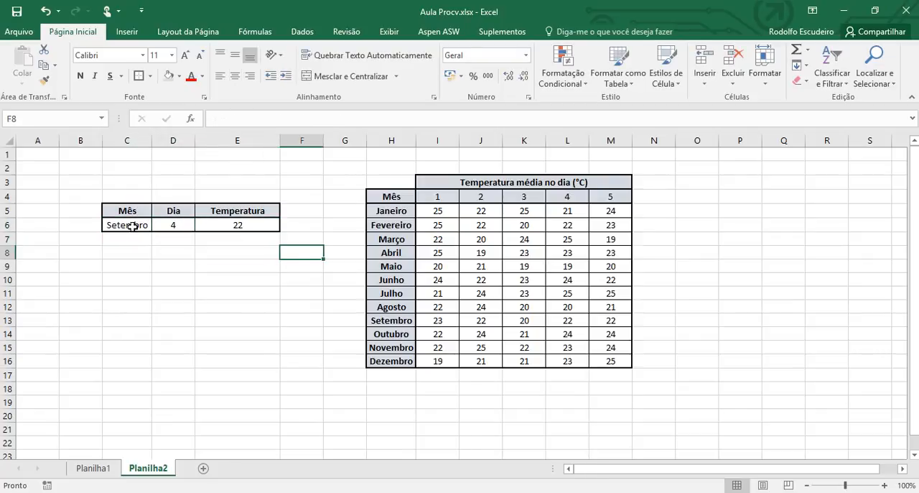
pyautogui.press('Down')
pyautogui.press('Down')
pyautogui.press('Right')
pyautogui.press('Down')
pyautogui.press('Down')
pyautogui.press('Down')
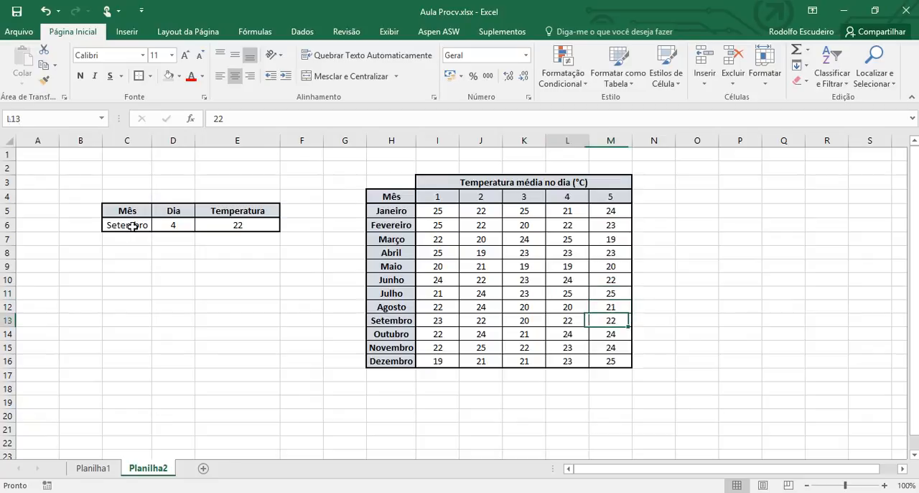
pyautogui.press('Left')
pyautogui.press('Left')
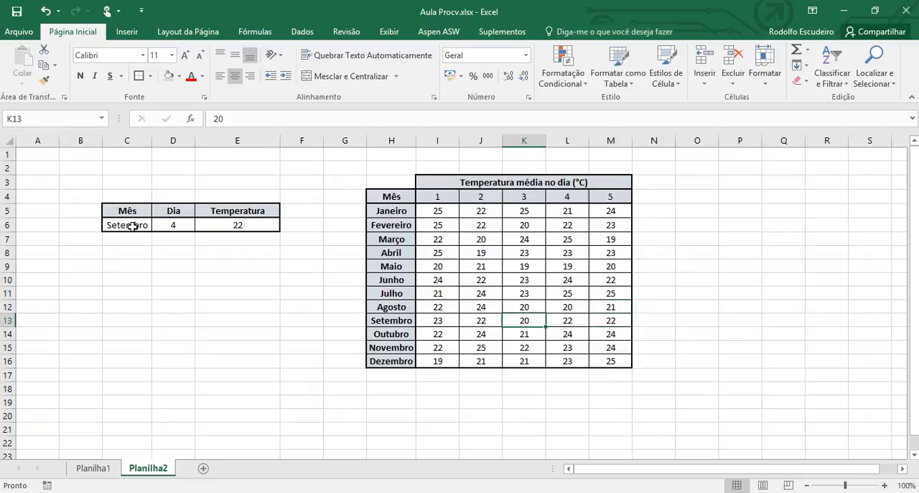
pyautogui.press('Left')
pyautogui.press('Left')
pyautogui.press('Left')
pyautogui.press('Left')
pyautogui.press('Left')
pyautogui.press('Left')
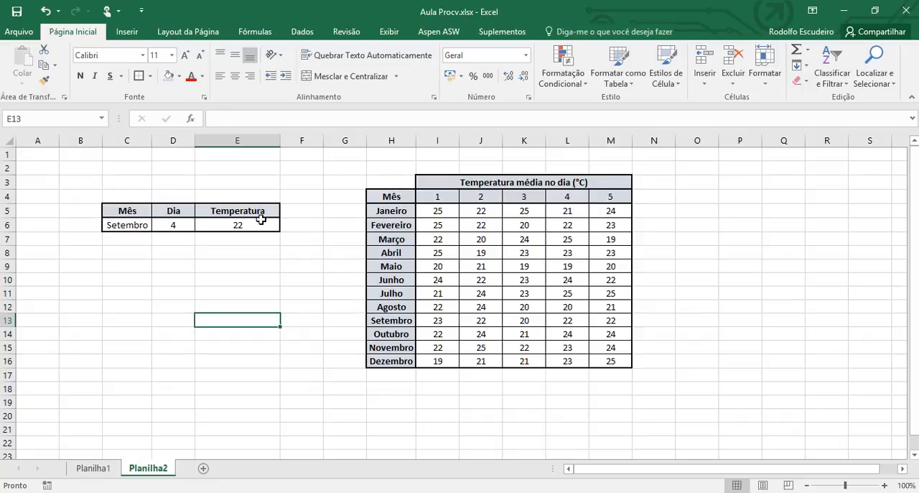
pyautogui.click(418, 213)
# Step: Review the column index D6+1 and exact-match arguments of the PROCV formula in E6, leaving the formula as it is
pyautogui.click(241, 225)
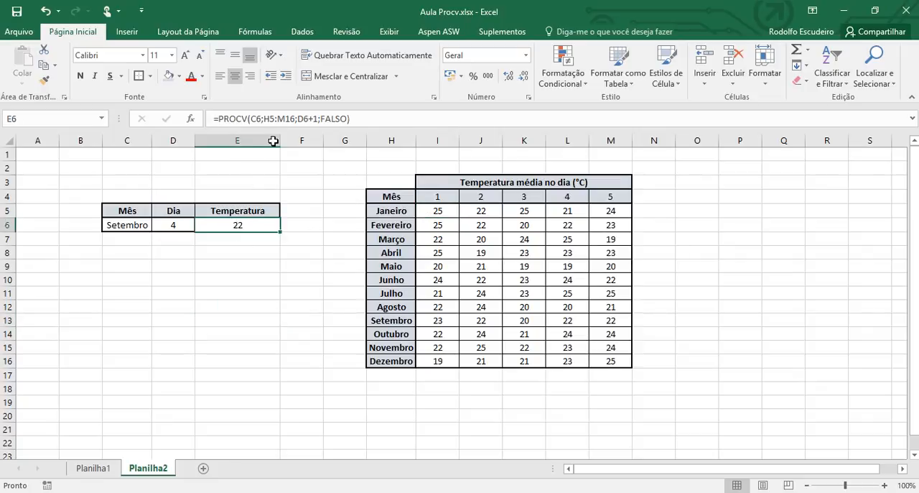
pyautogui.click(310, 117)
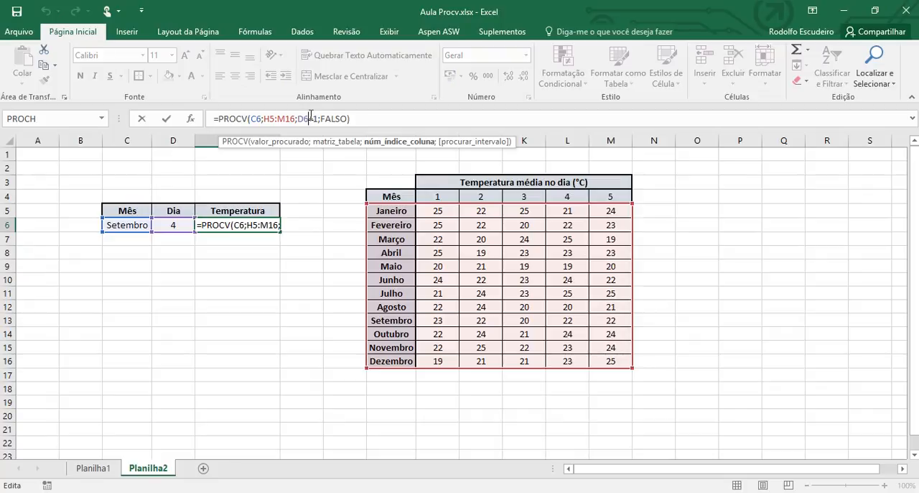
pyautogui.press('Right')
pyautogui.press('Right')
pyautogui.press('Right')
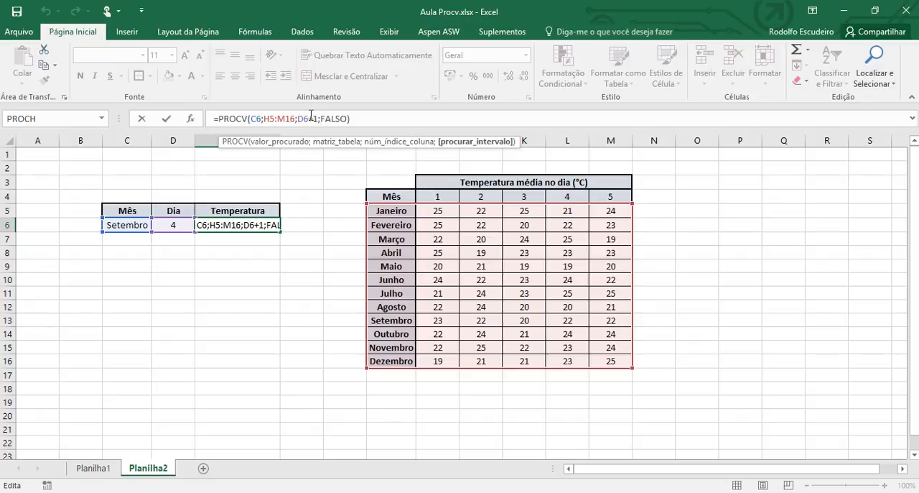
pyautogui.hotkey('ctrl', 'Return')
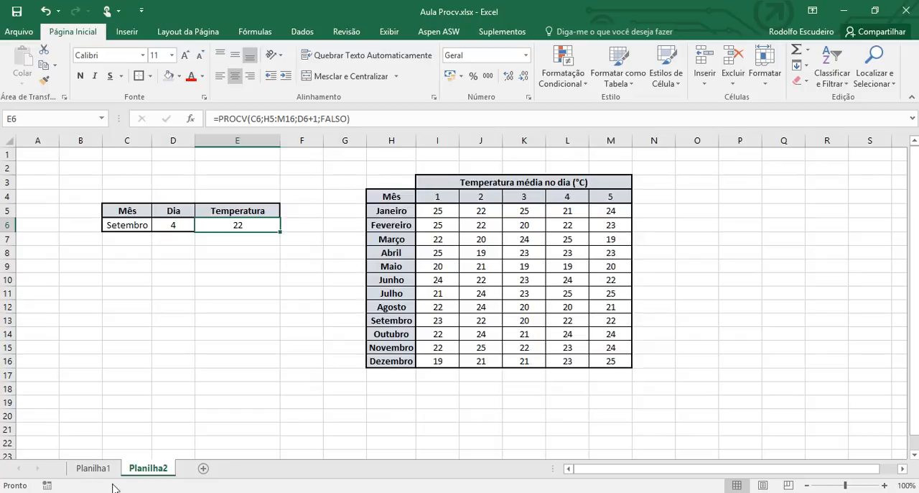
# Step: Examine the PROCH formula in E5 on Planilha1 for comparison, and return to Planilha2
pyautogui.click(96, 469)
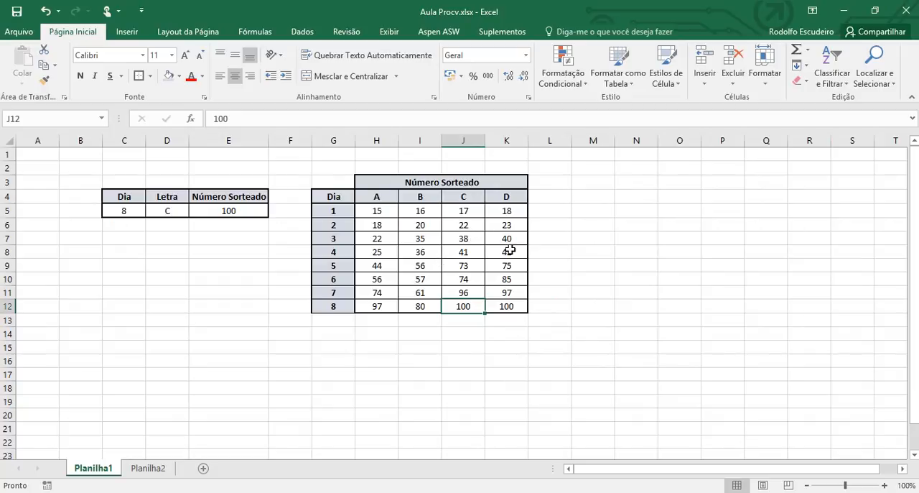
pyautogui.click(230, 208)
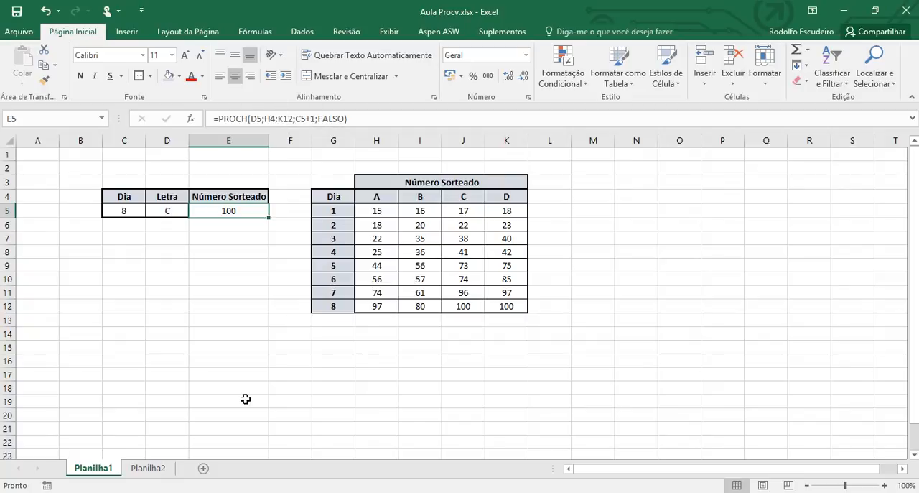
pyautogui.click(148, 467)
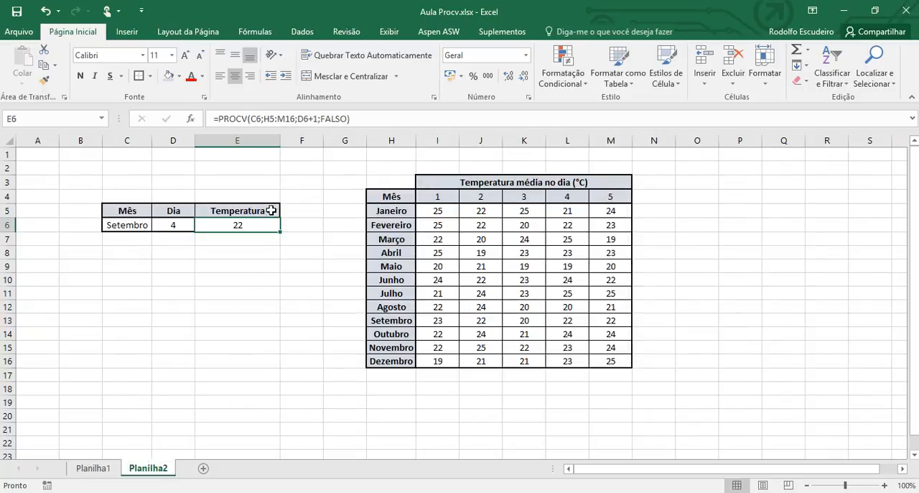